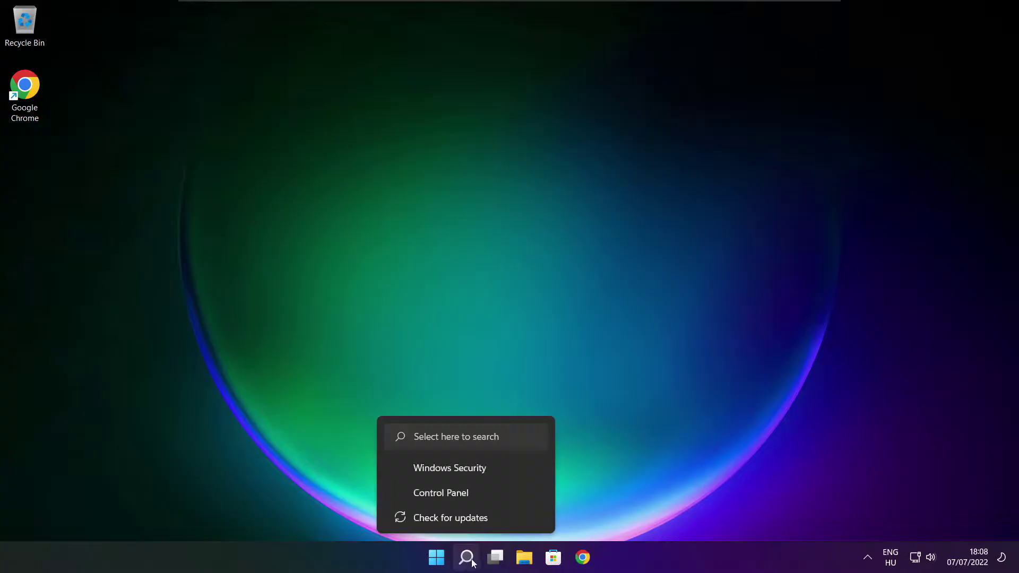
- Search Windows for "device manager", open Device Manager and maximize its window
click(468, 561)
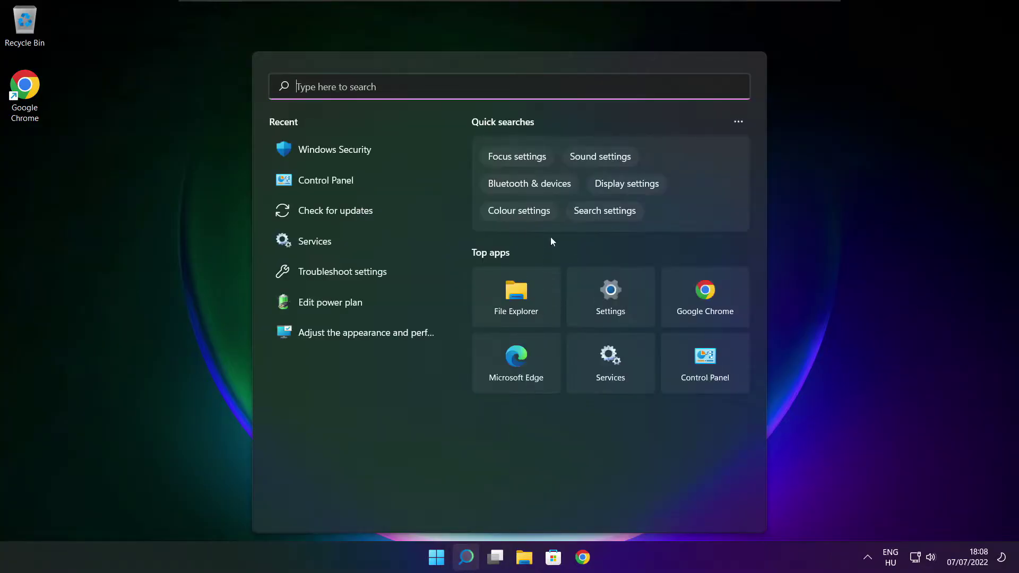
text(device m)
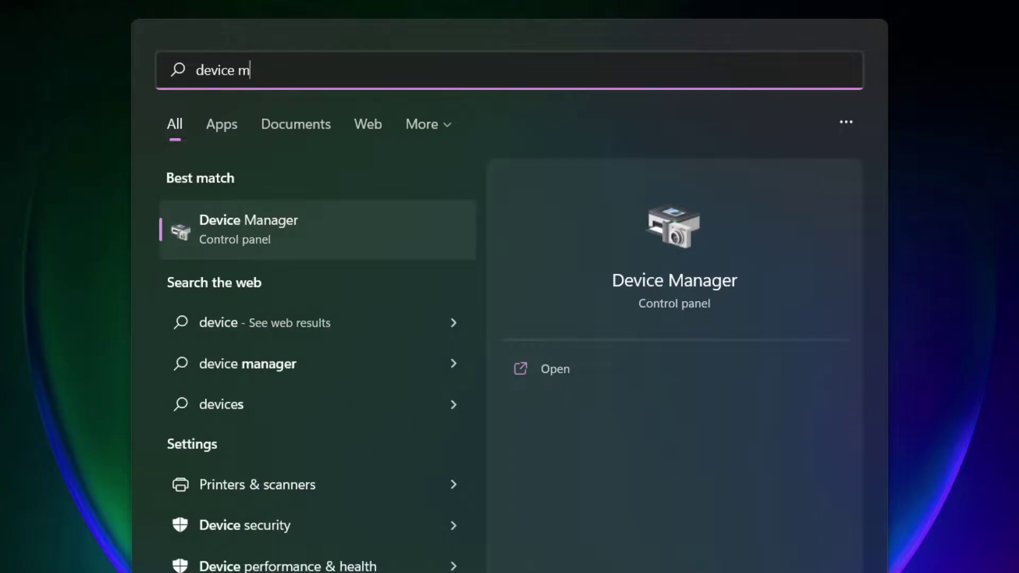
text(anag)
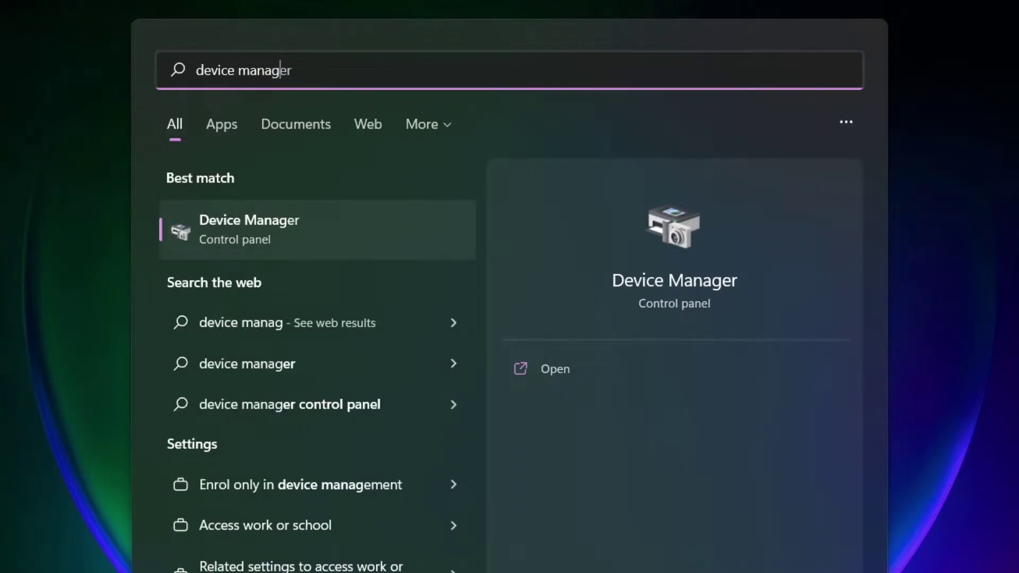
text(er)
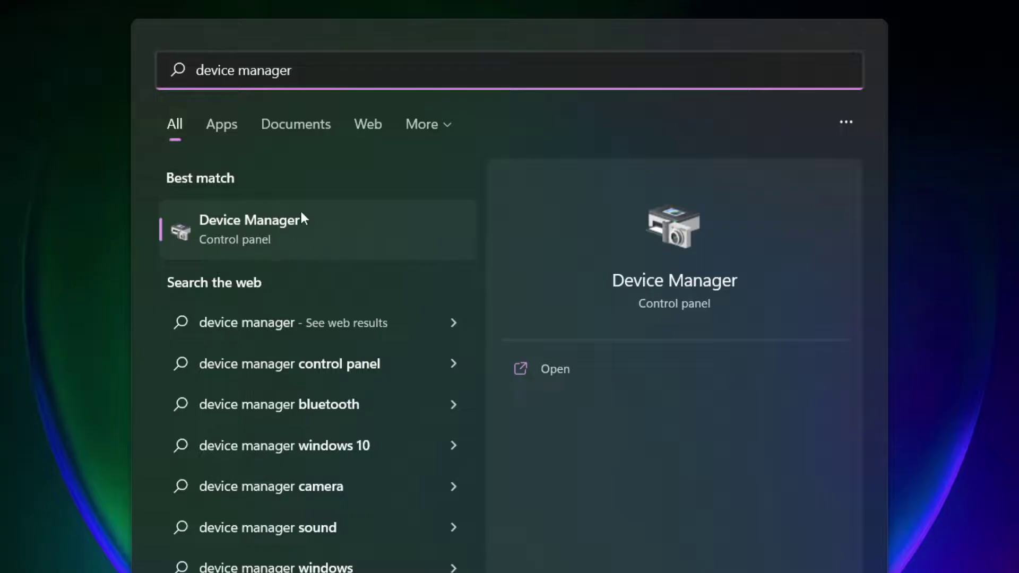
click(374, 234)
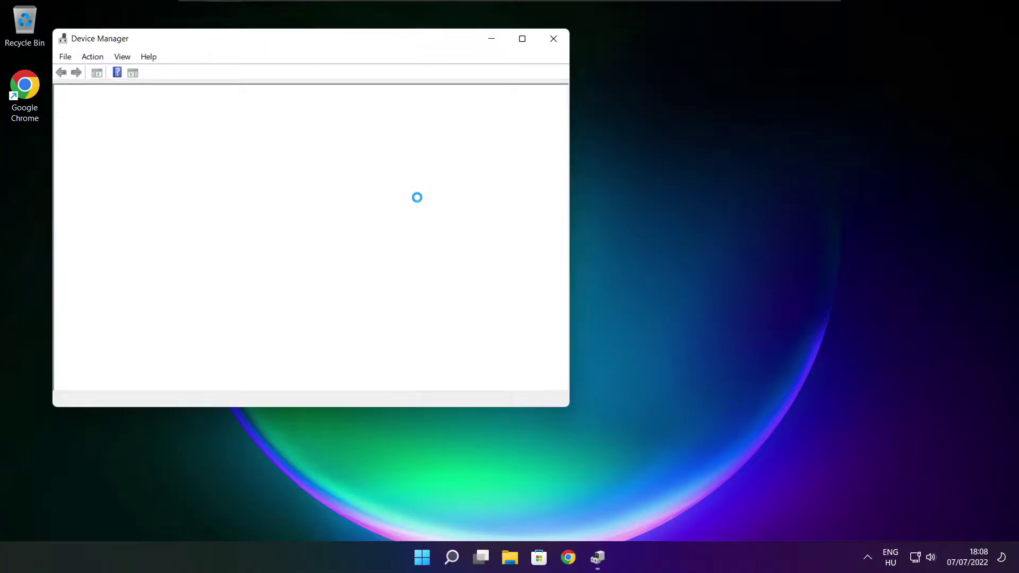
click(522, 38)
- Run an automatic driver update for the VMware SVGA 3D display adaptor and close the update wizard
click(53, 117)
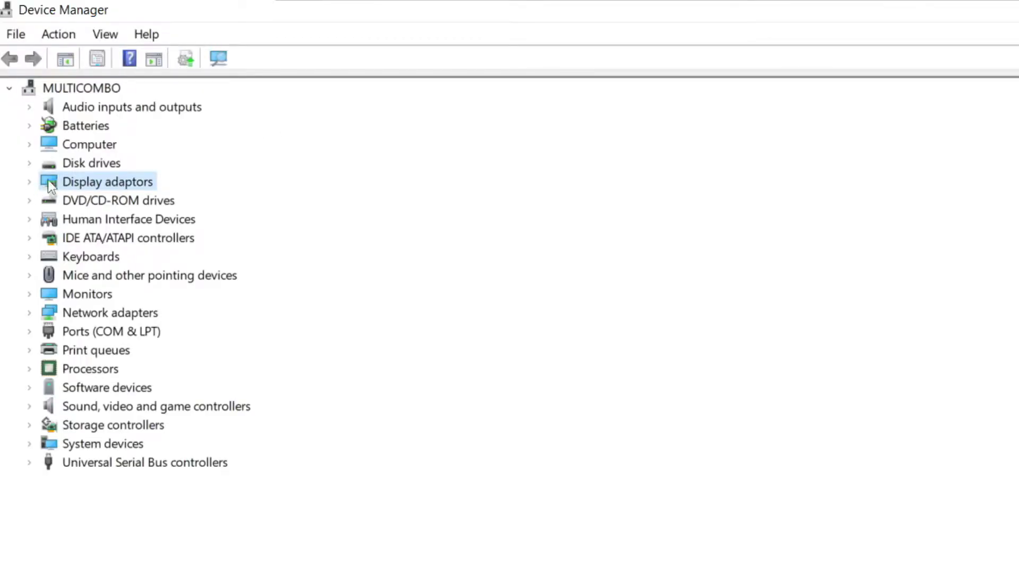
click(30, 182)
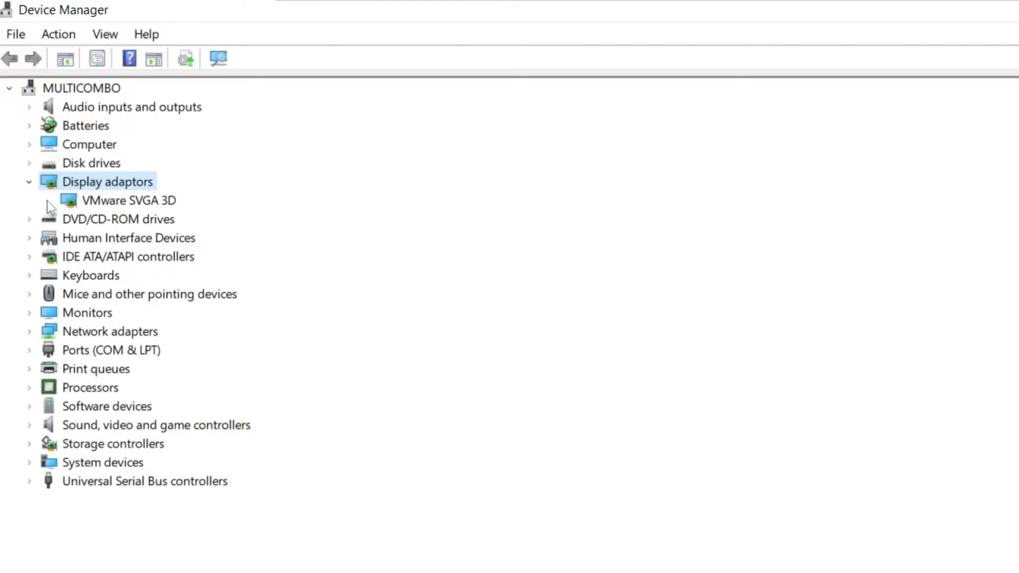
click(65, 201)
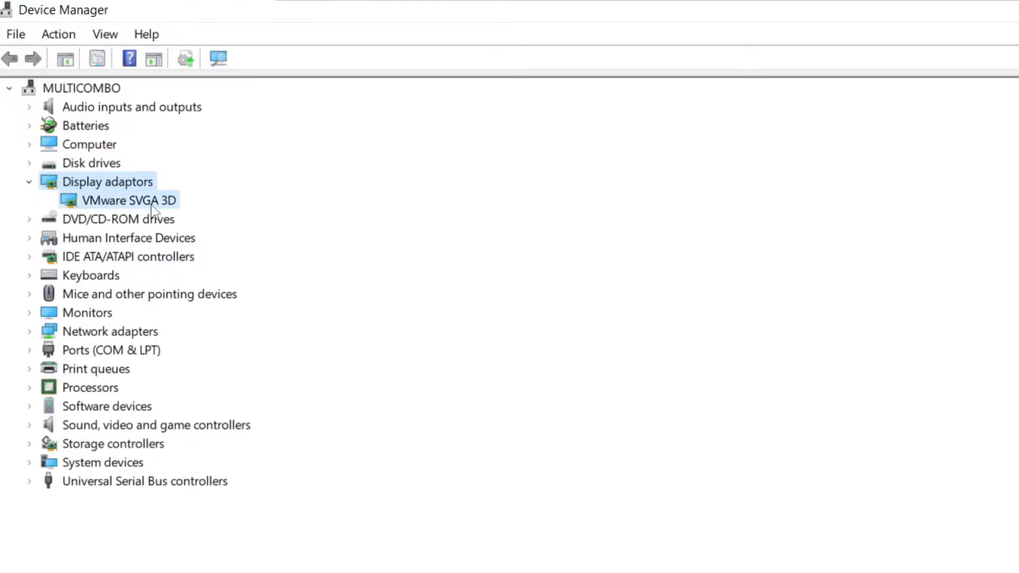
right_click(112, 204)
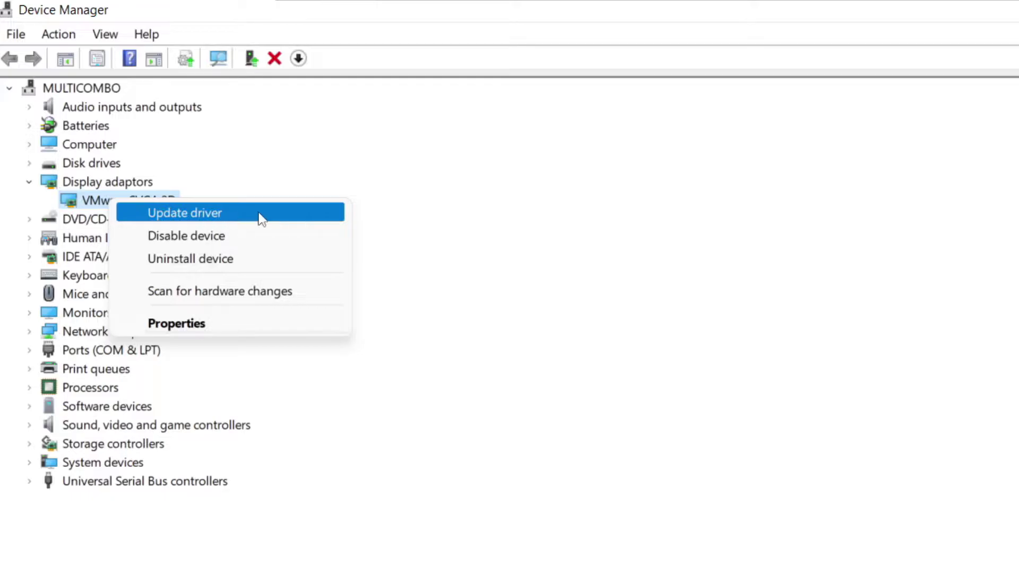
click(226, 213)
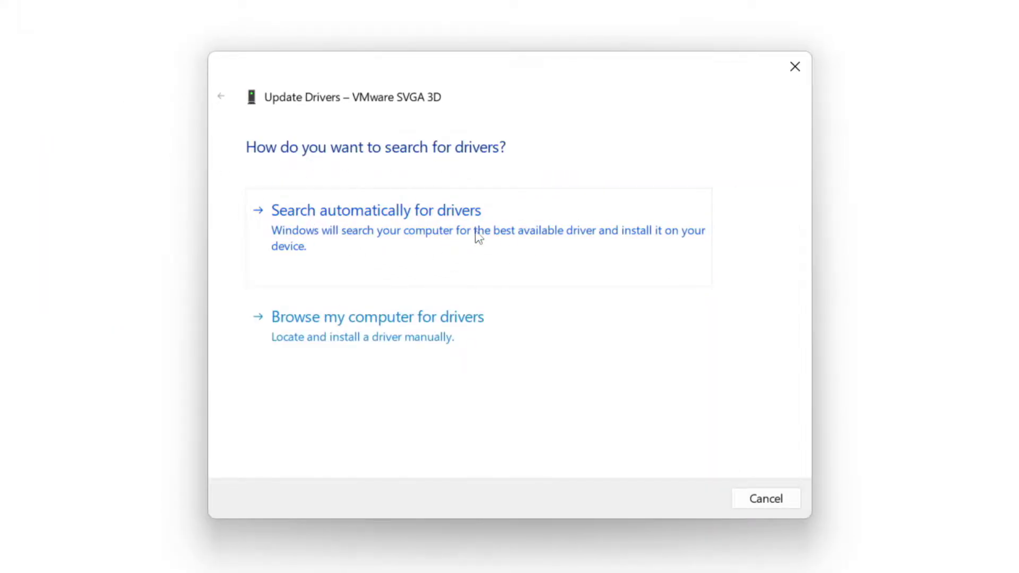
click(447, 240)
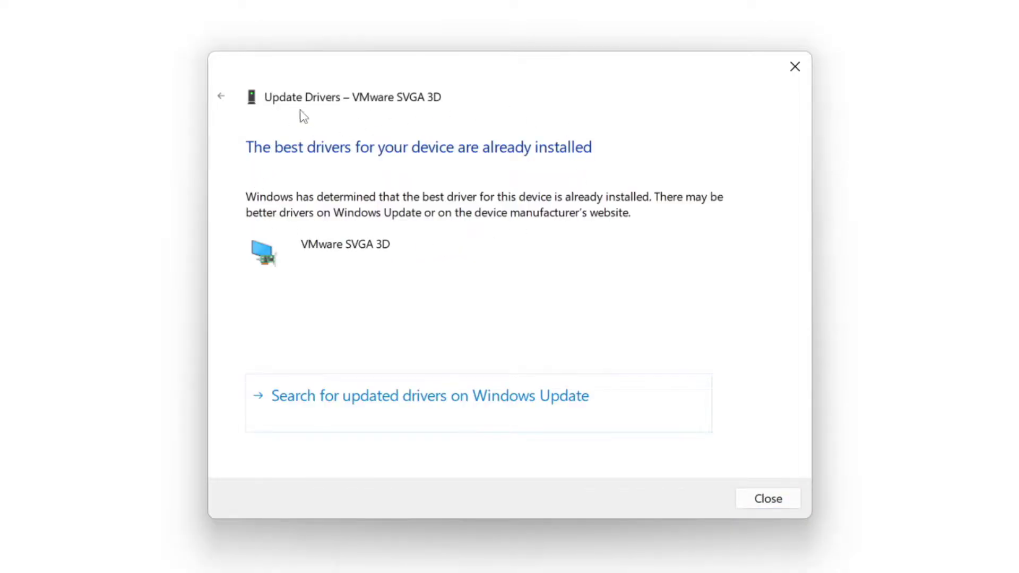
click(766, 503)
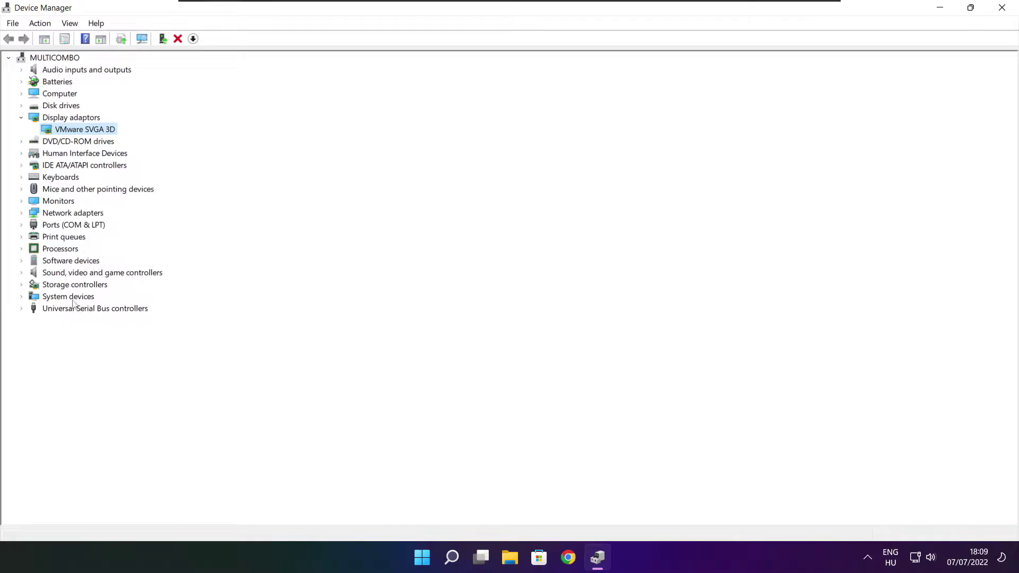
- Run an automatic driver update for the High Definition Audio Device under sound controllers, and close the wizard and Device Manager
click(46, 274)
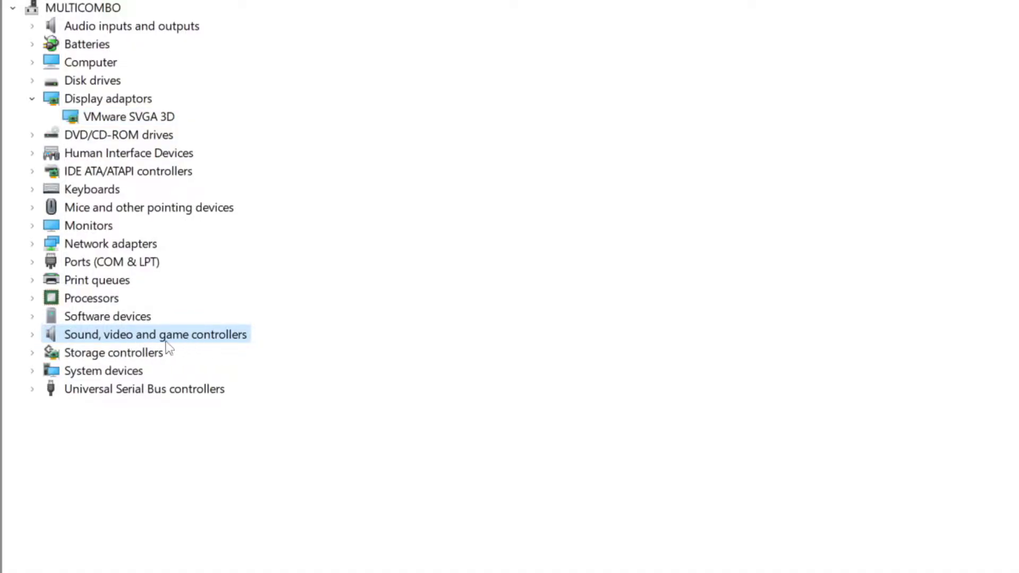
click(32, 335)
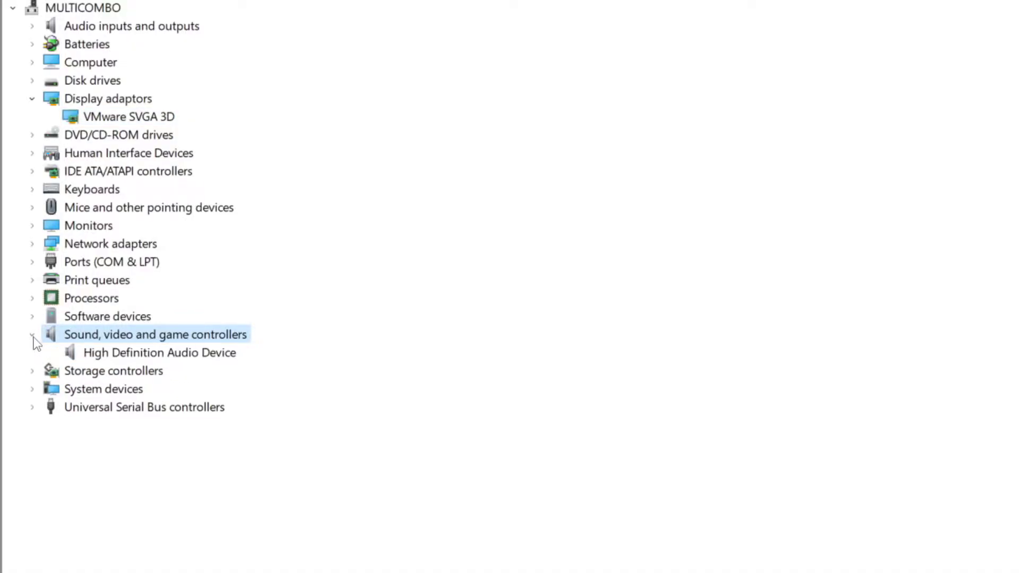
click(120, 353)
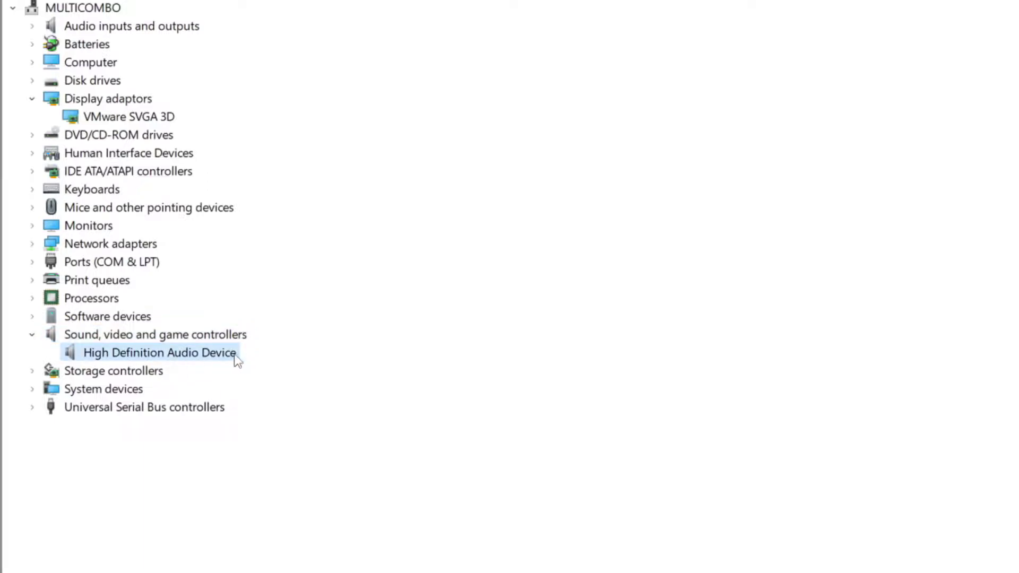
right_click(152, 358)
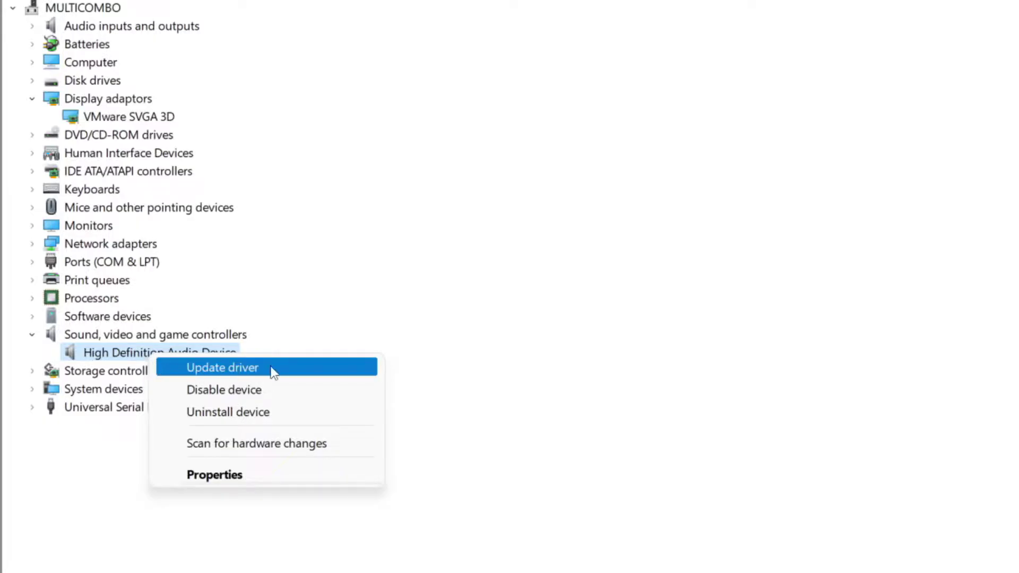
click(302, 374)
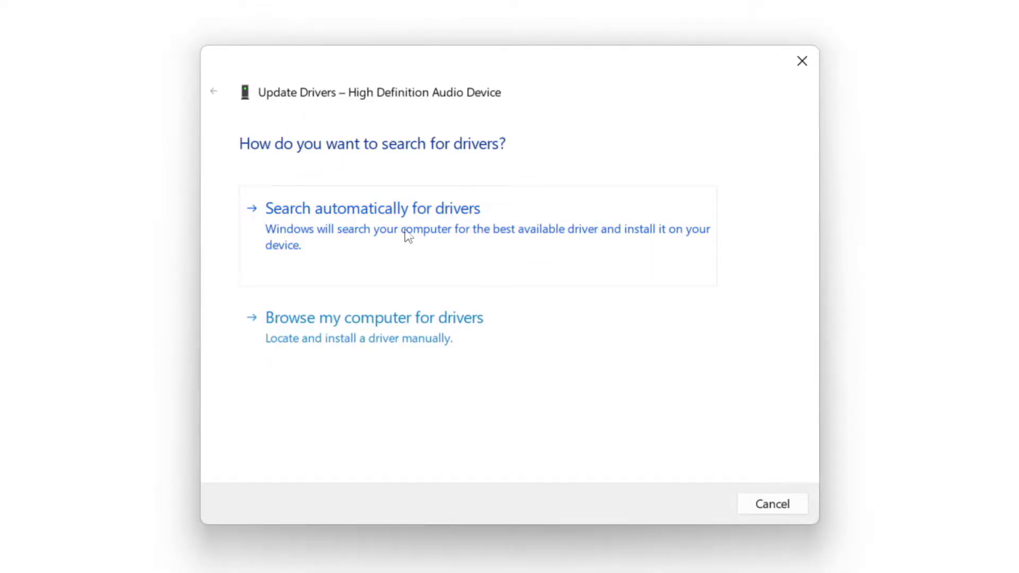
click(407, 235)
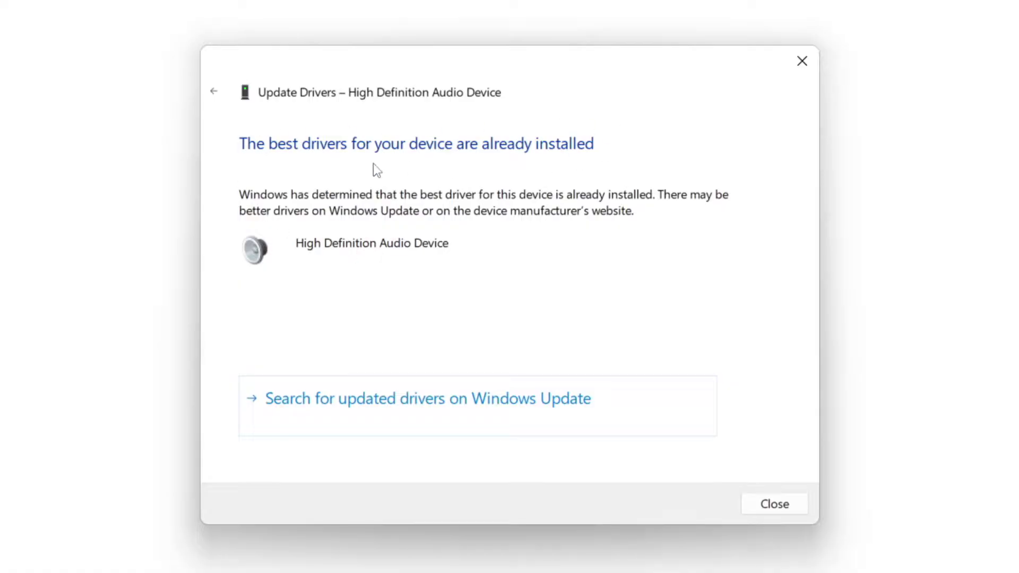
click(776, 504)
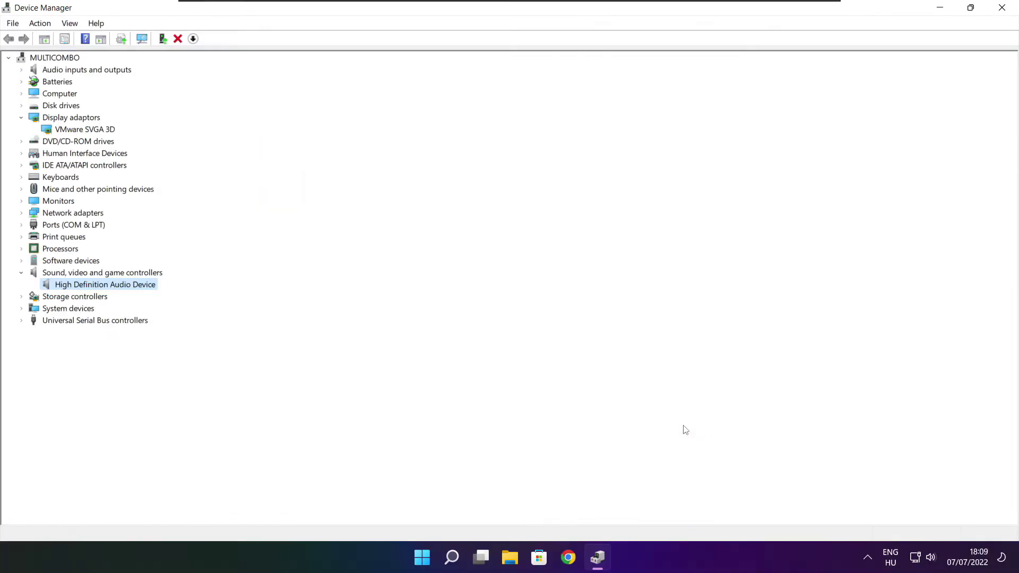
click(1002, 8)
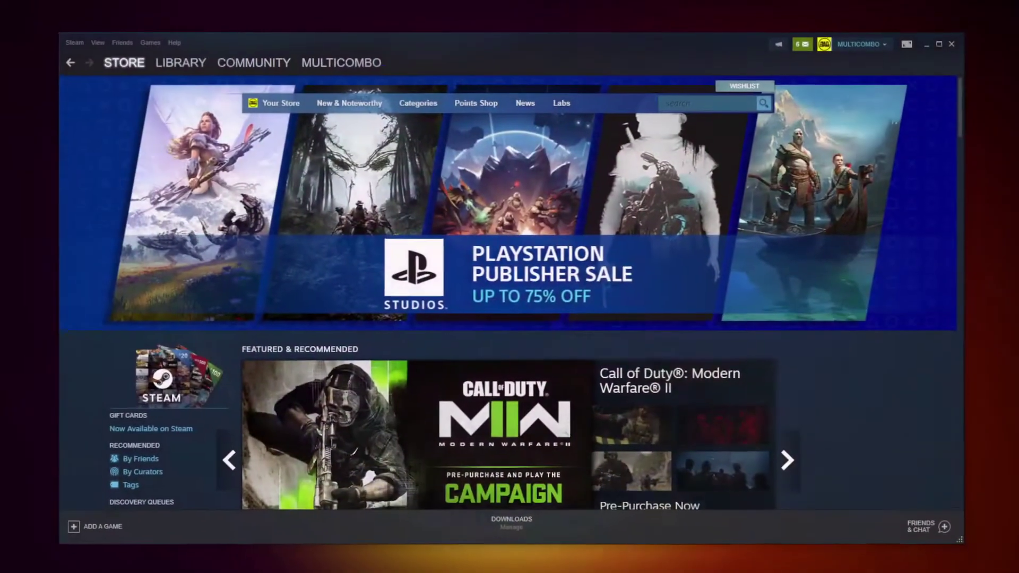
- In the Steam library, verify the integrity of the local files of the game listed under Favorites
mouse_move(179, 65)
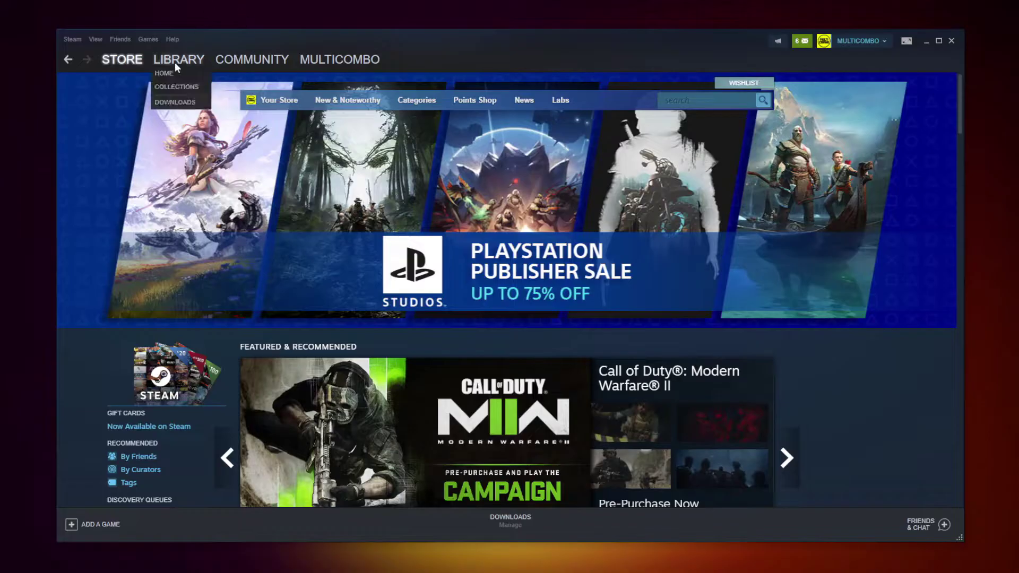
click(175, 61)
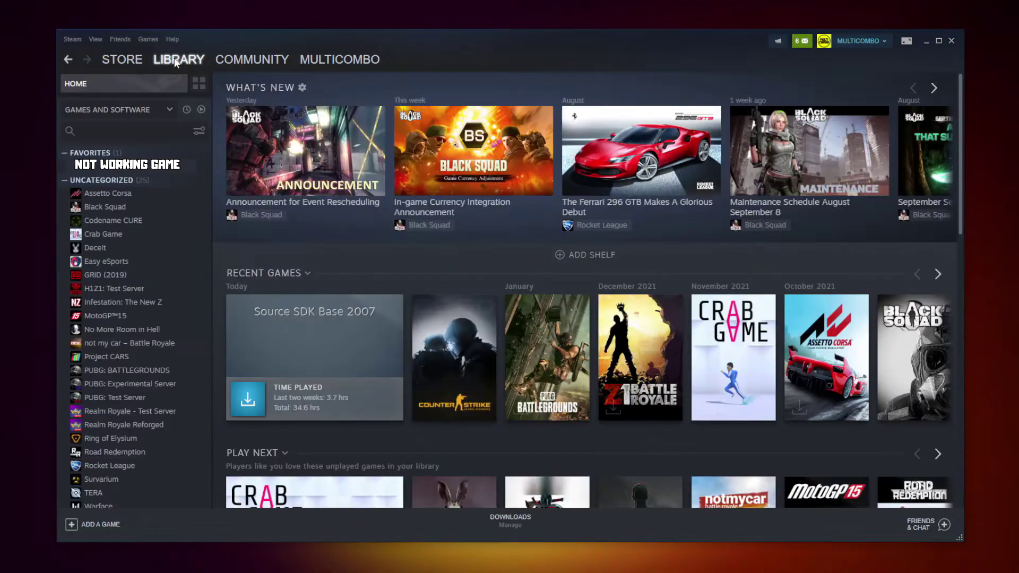
right_click(199, 173)
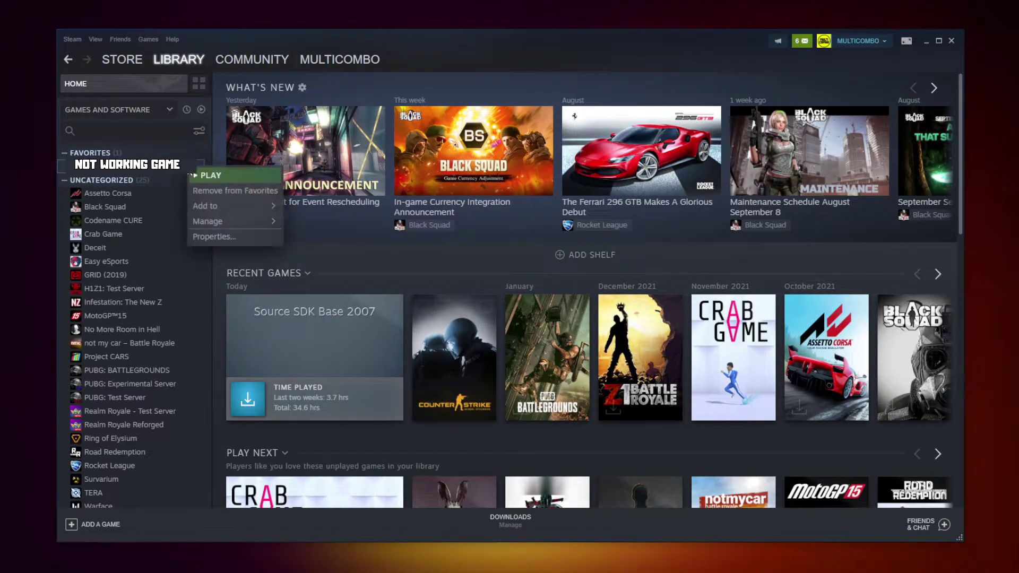
click(227, 236)
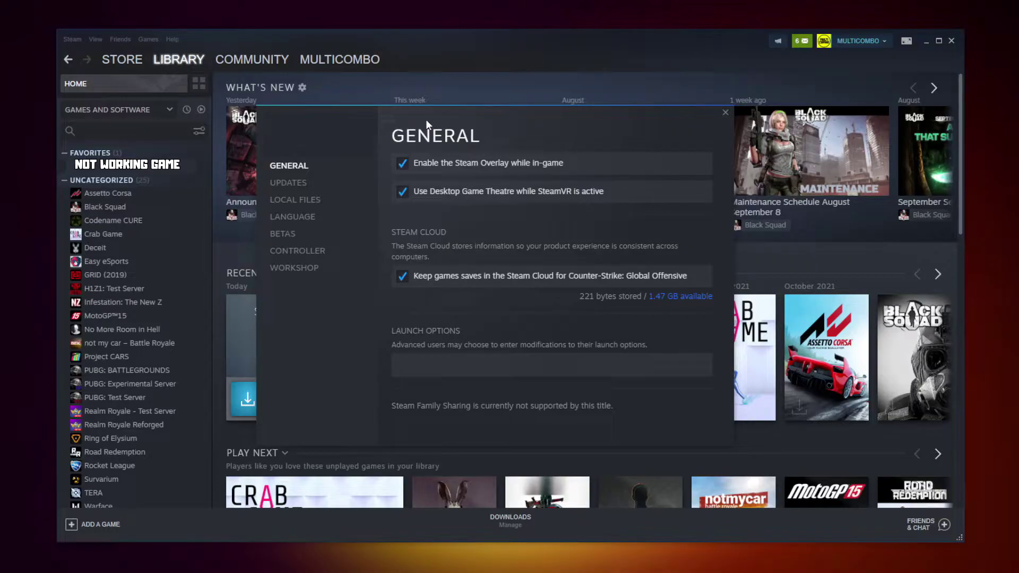
click(299, 202)
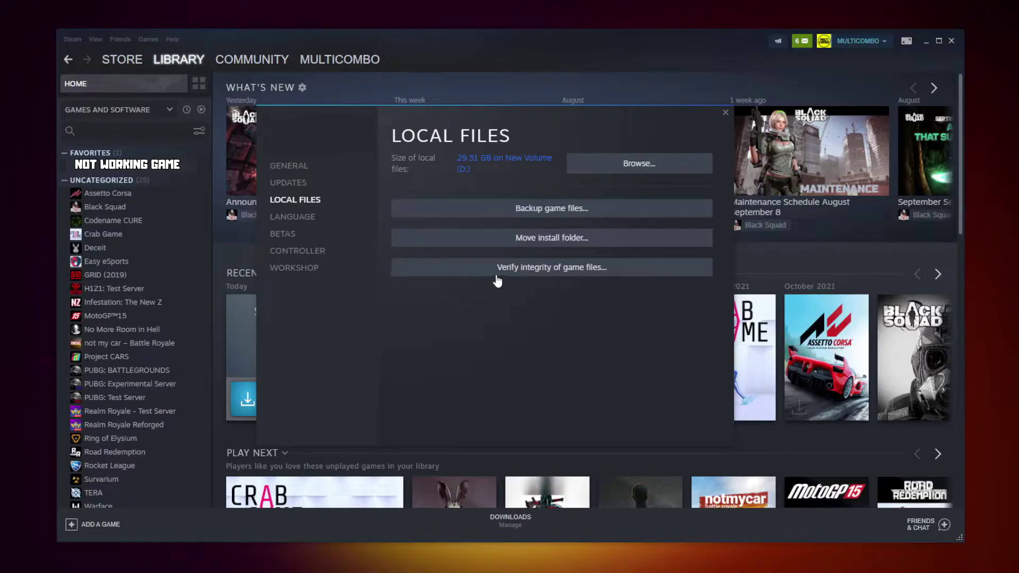
click(555, 269)
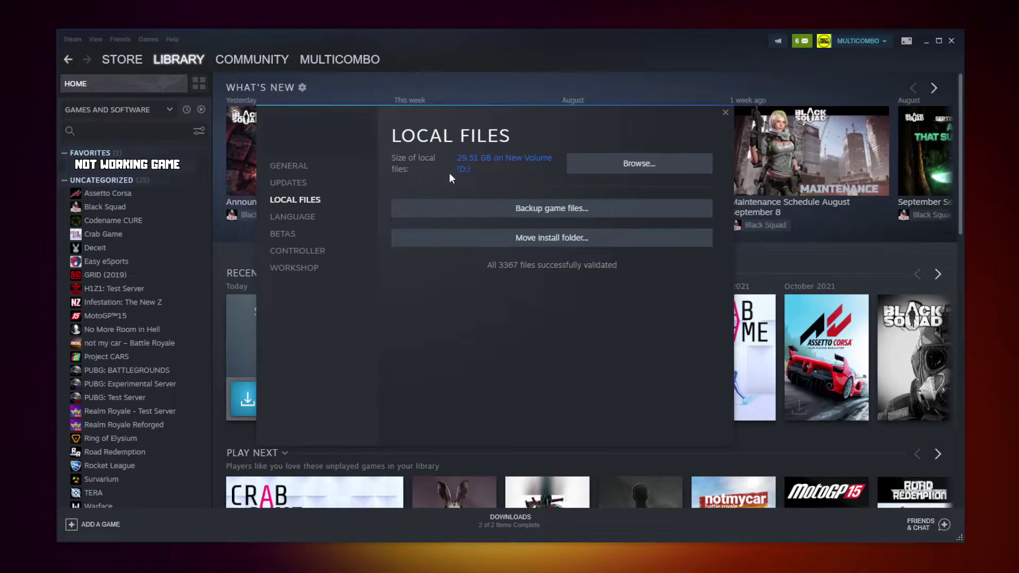
- Browse to the game's install folder and open the compatibility properties of its application file
click(663, 170)
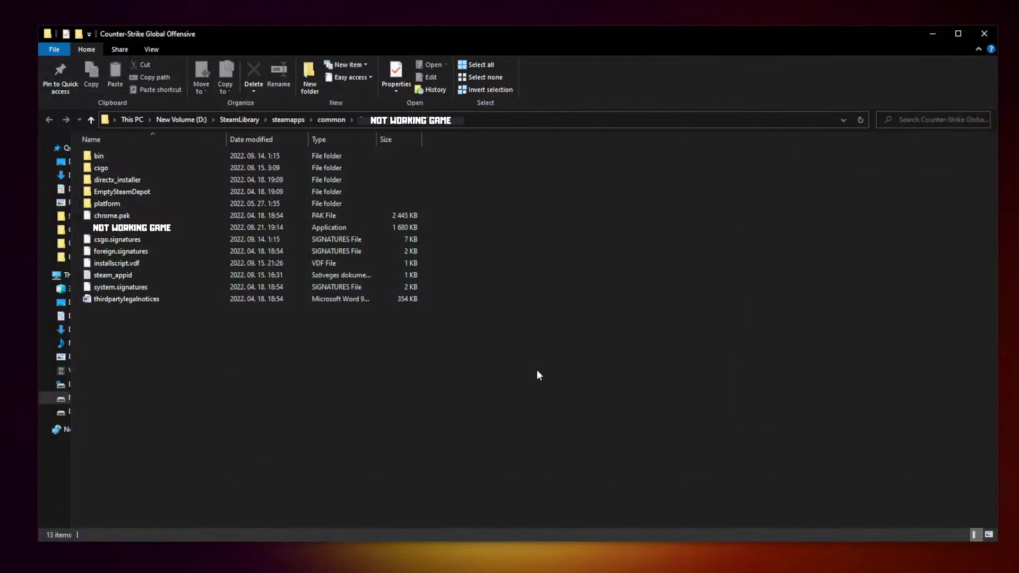
click(236, 233)
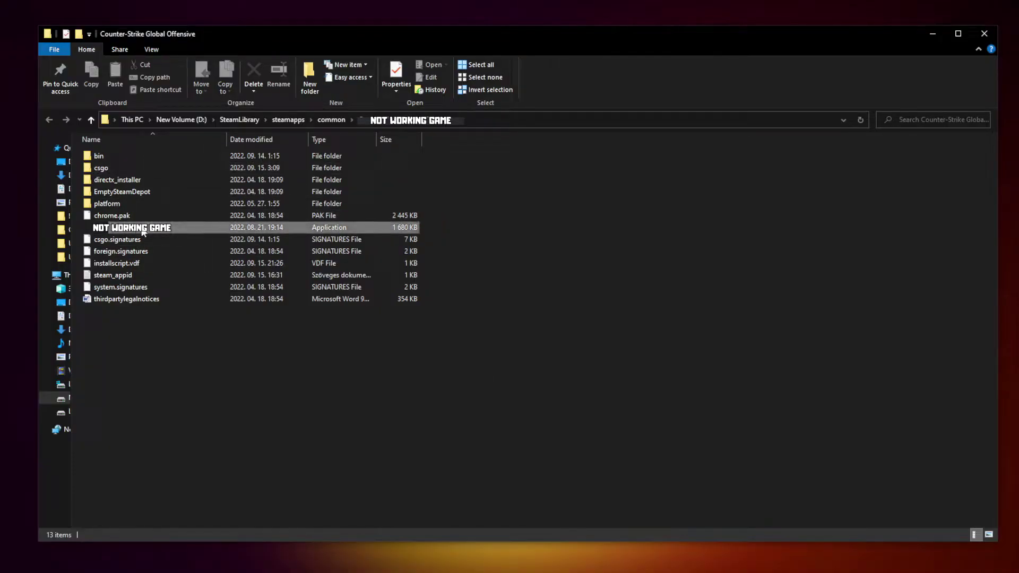
right_click(204, 228)
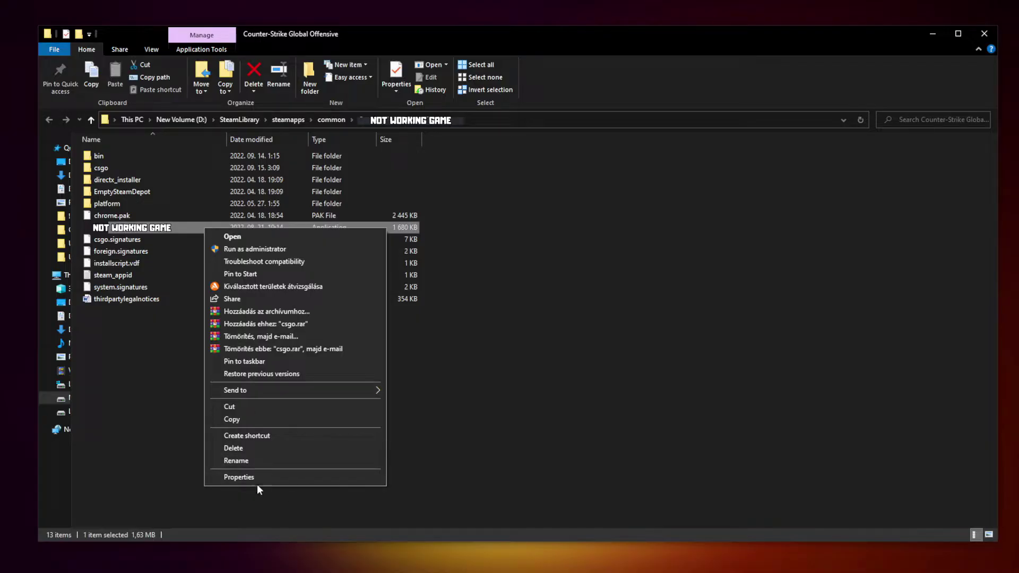
click(294, 475)
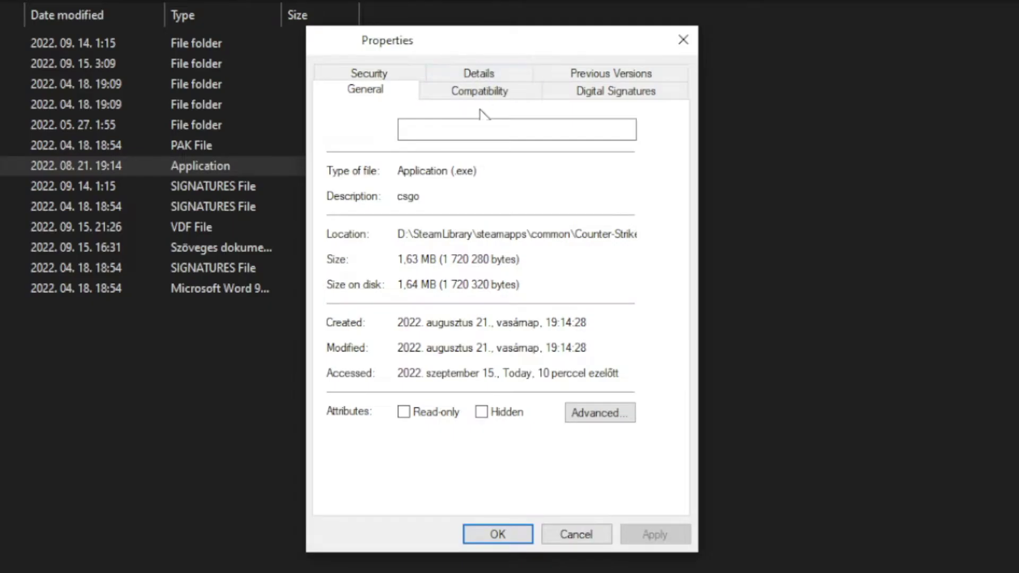
click(487, 95)
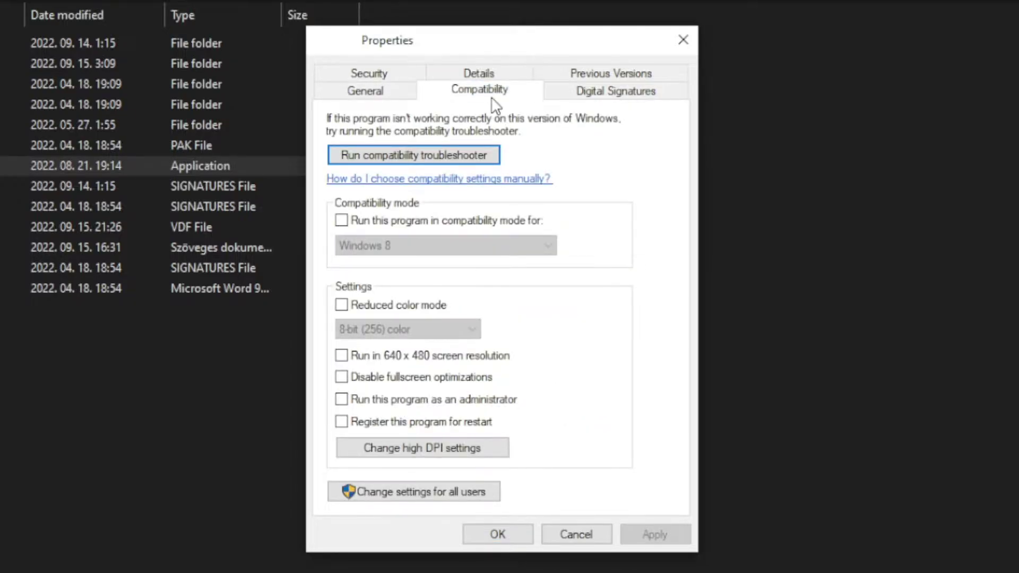
- Enable compatibility mode for the game's application file and set it to Windows 8
click(351, 223)
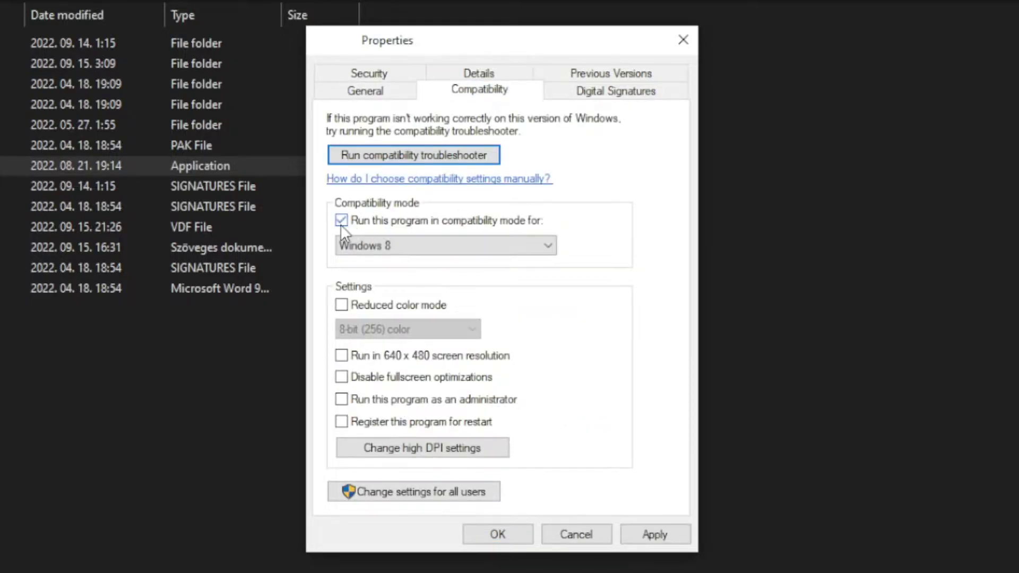
click(394, 241)
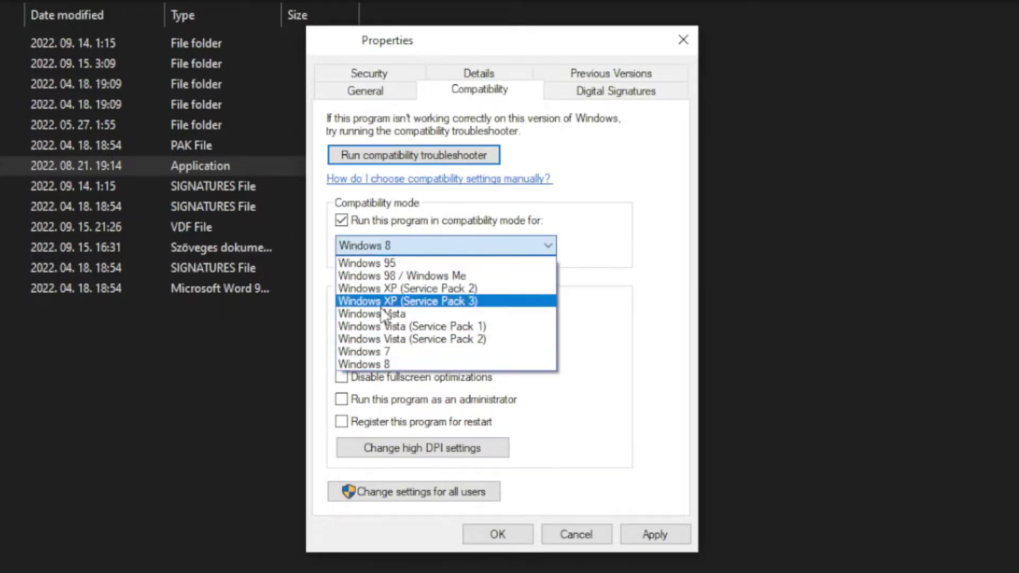
click(391, 364)
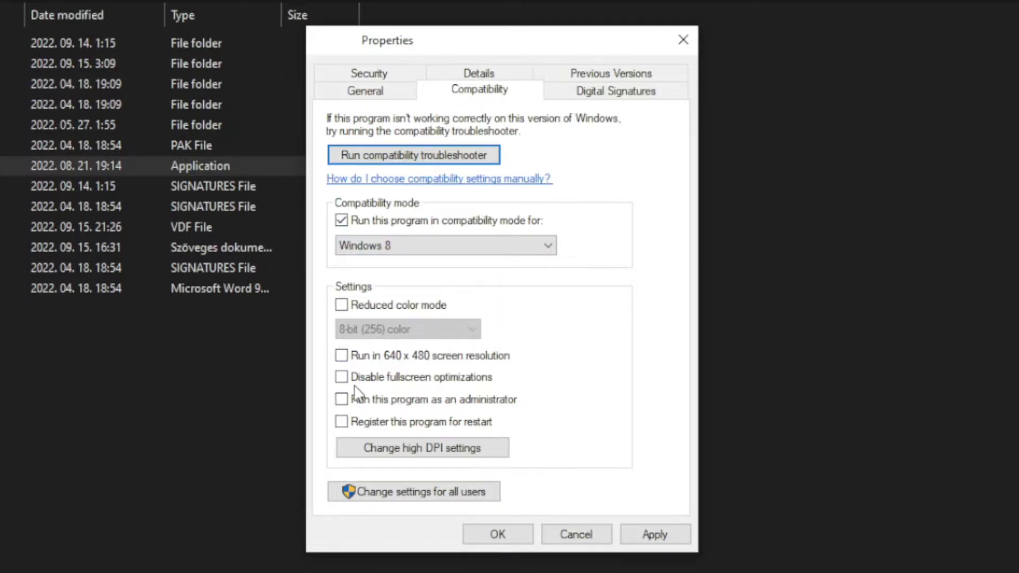
- Disable fullscreen optimizations, set the program to run as an administrator, and apply the compatibility settings
click(411, 382)
click(489, 402)
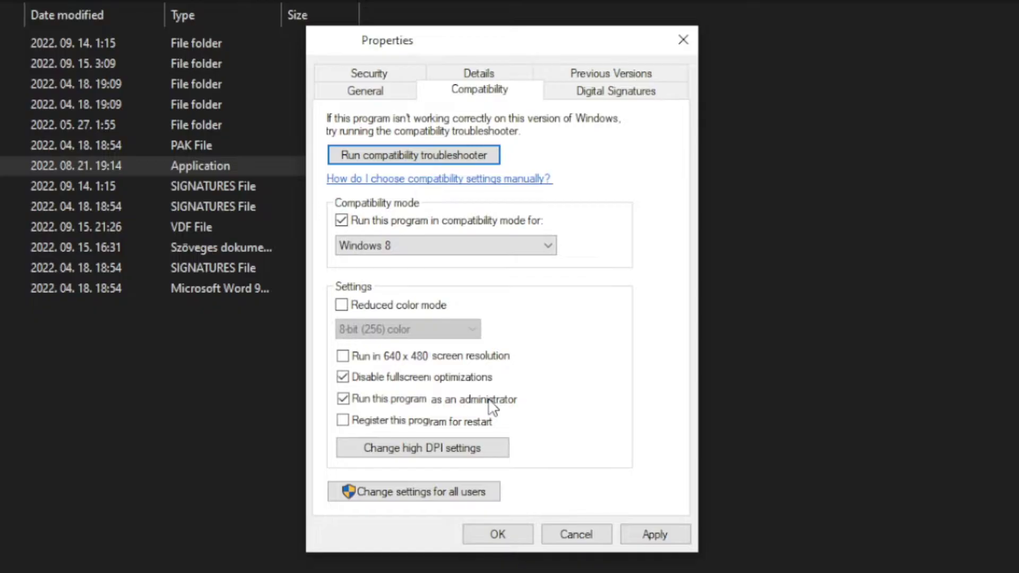
click(661, 533)
click(498, 536)
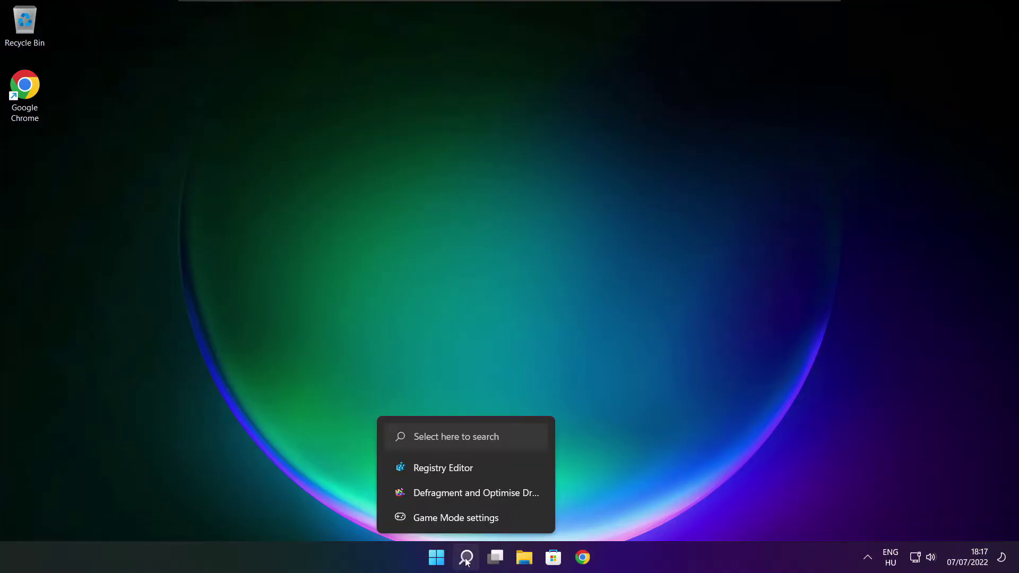
- Find the Windows Update settings through system search, check for updates, and close Settings
click(466, 557)
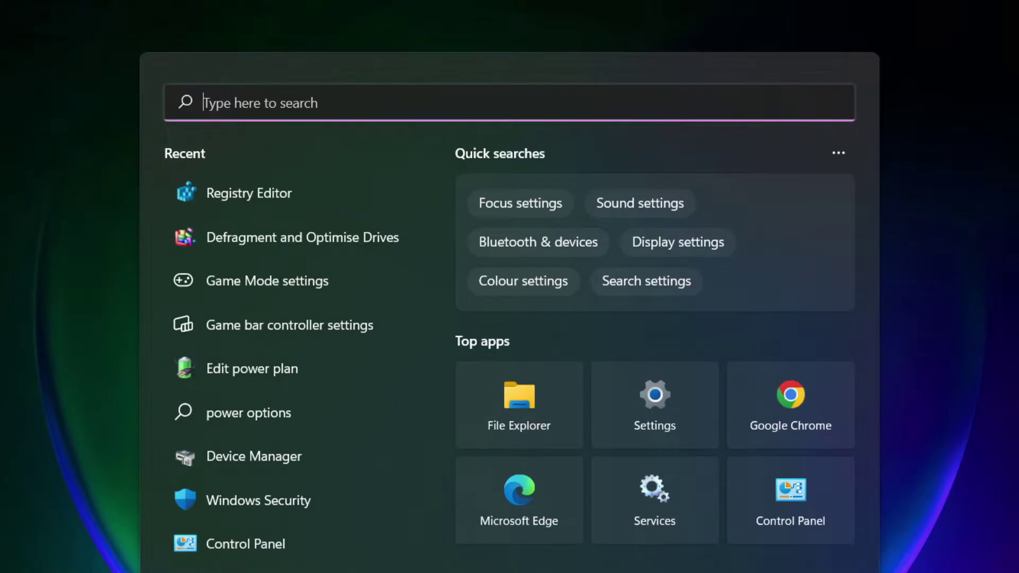
text(u)
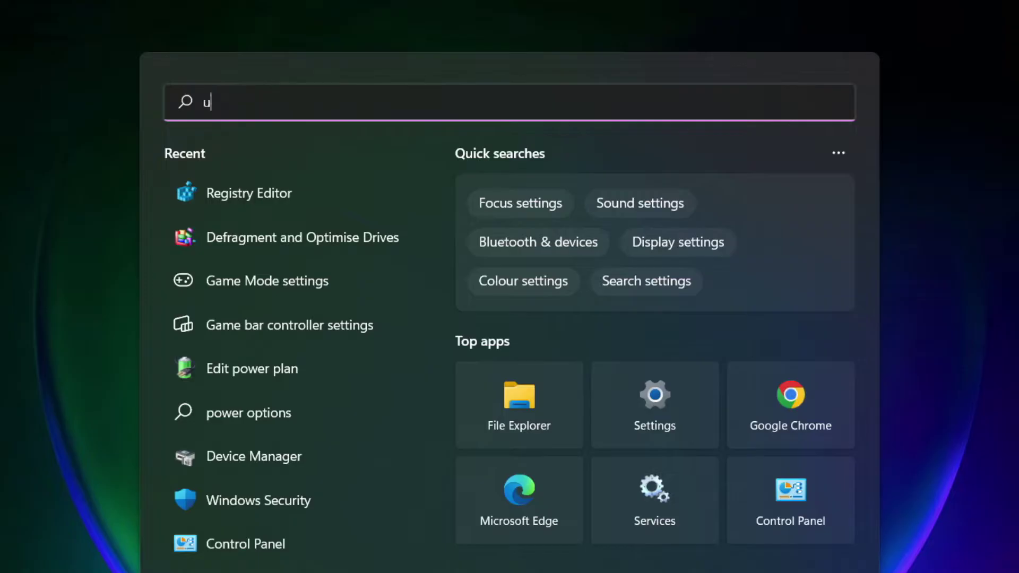
text(pdates)
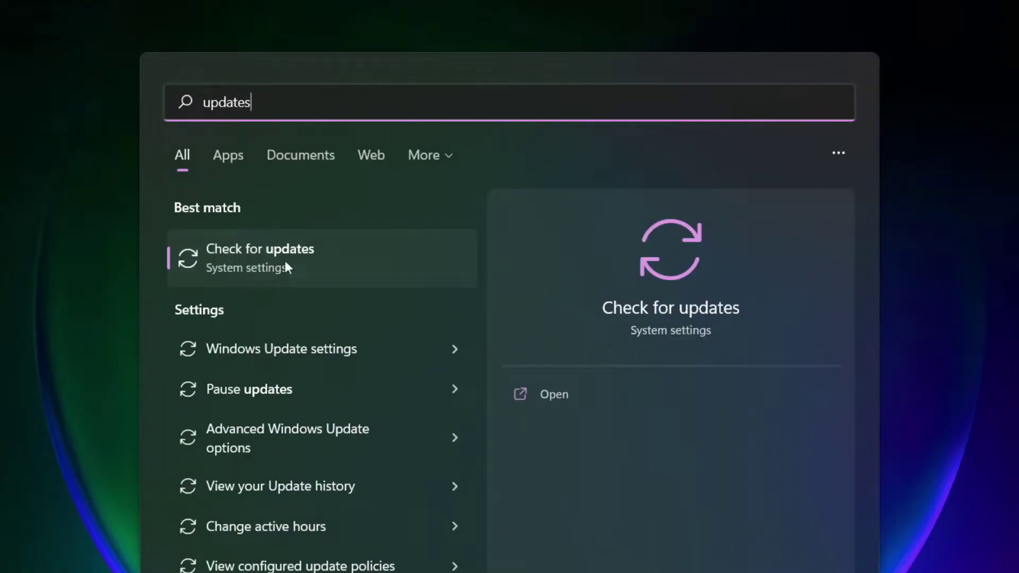
click(309, 262)
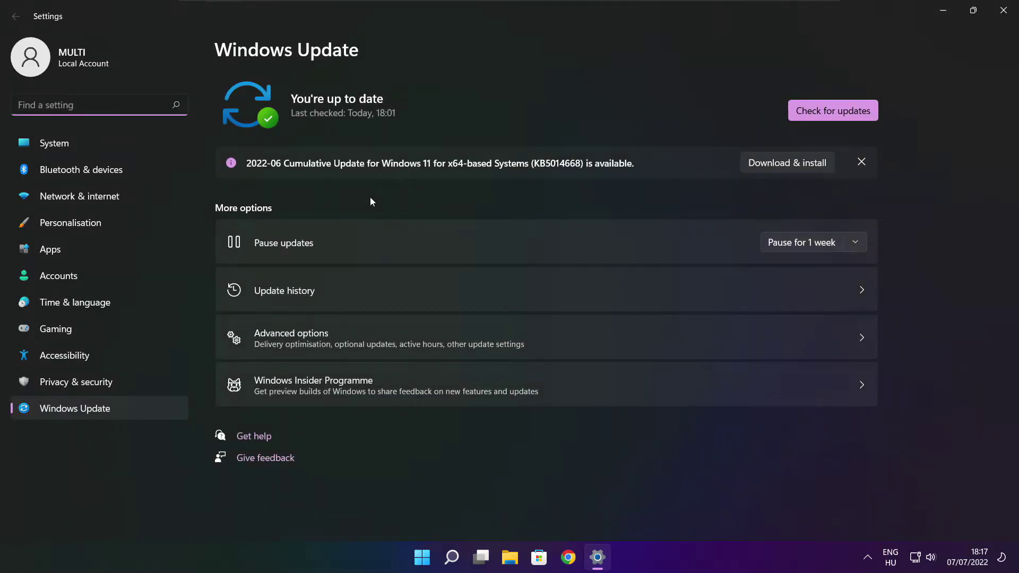
click(833, 111)
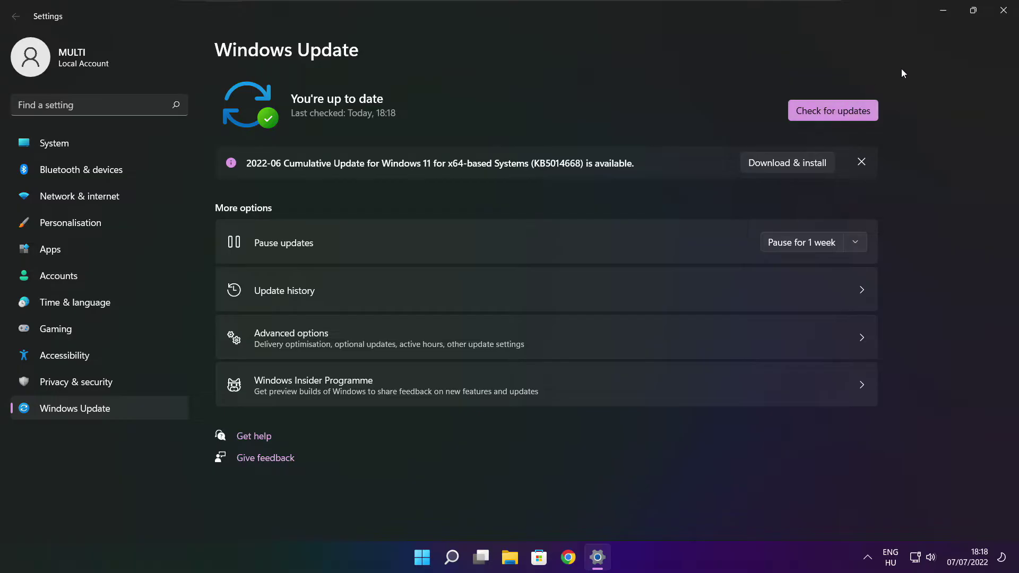
click(1003, 15)
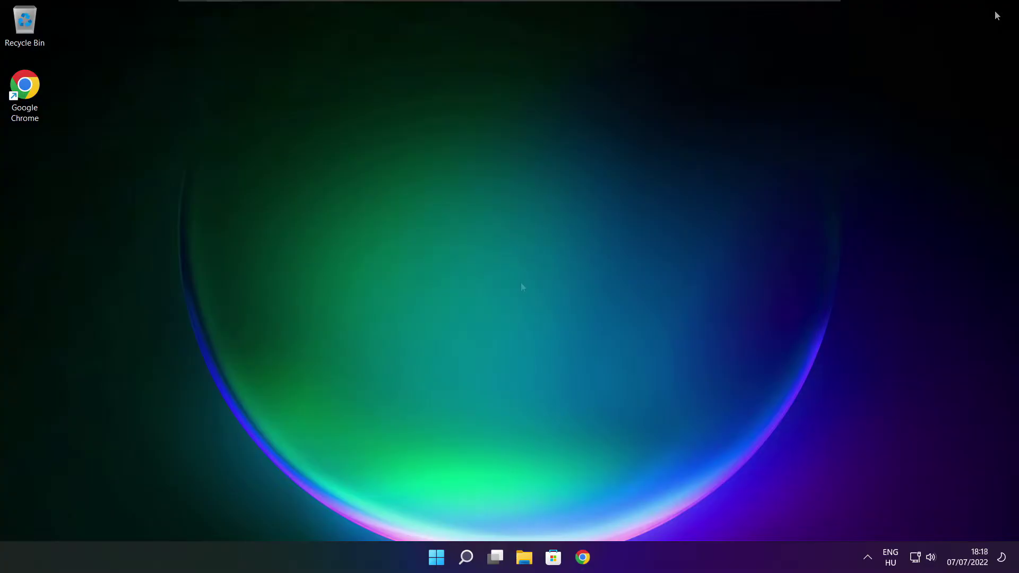
- Switch to Google Chrome and download the DirectX End-User Runtime Web Installer in English from microsoft.com/en-us/download/details.aspx?id=35
click(582, 559)
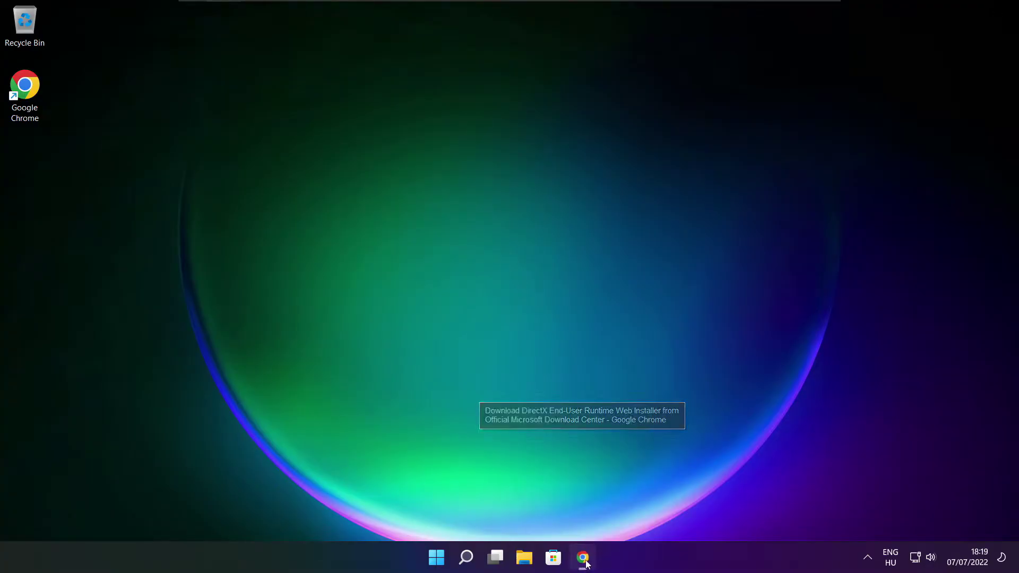
click(318, 34)
click(318, 34)
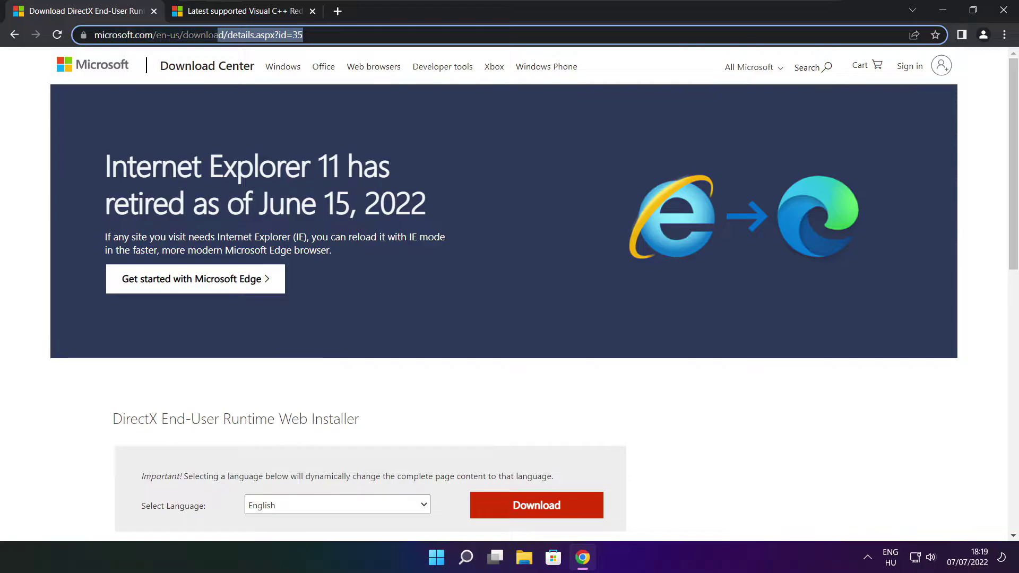
click(357, 366)
drag(1009, 149, 1009, 235)
drag(377, 218, 434, 226)
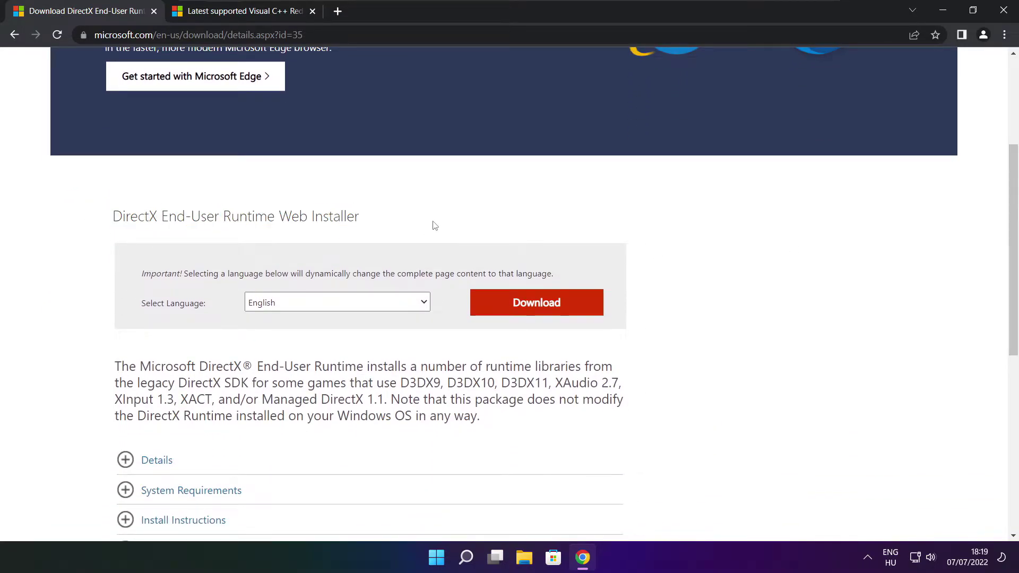
click(540, 304)
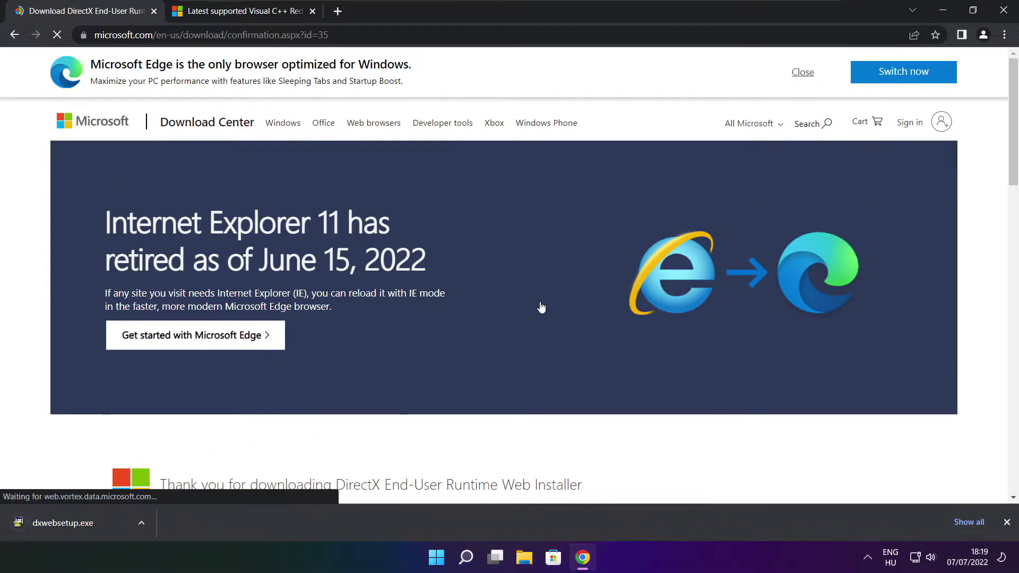
- Launch the downloaded dxwebsetup.exe and accept the DirectX license agreement
click(105, 524)
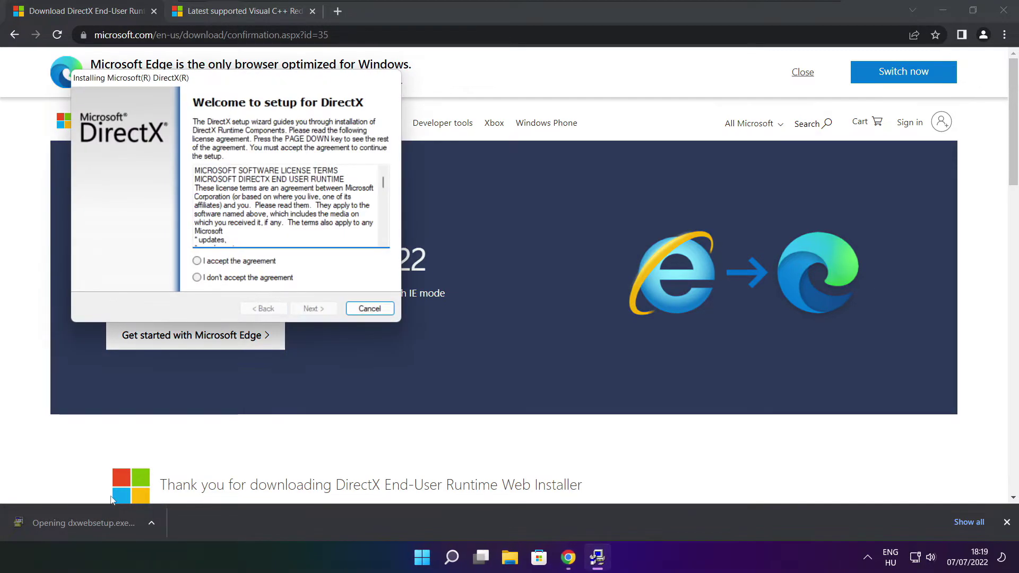
drag(247, 85, 485, 153)
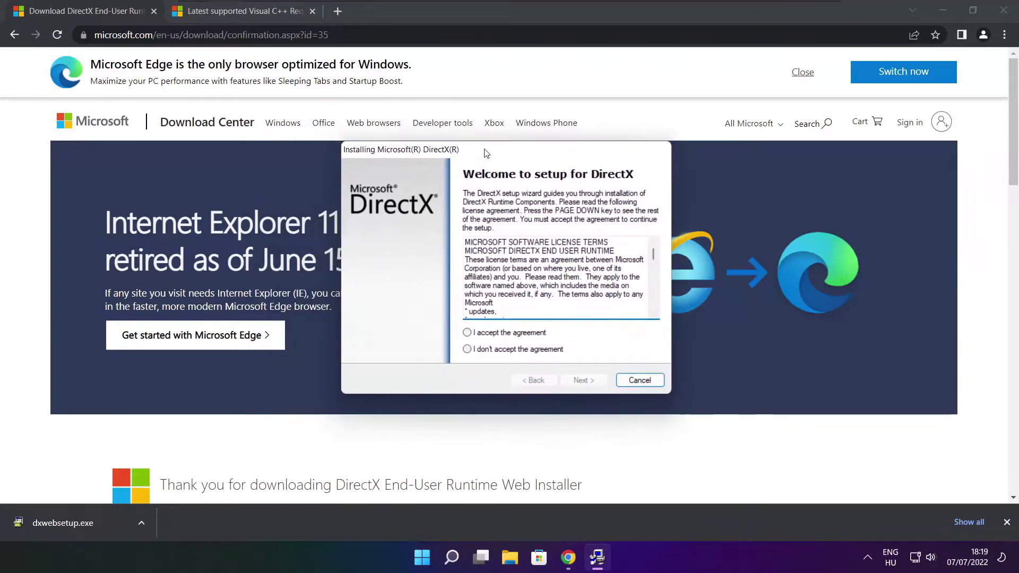
drag(652, 253, 652, 306)
click(478, 333)
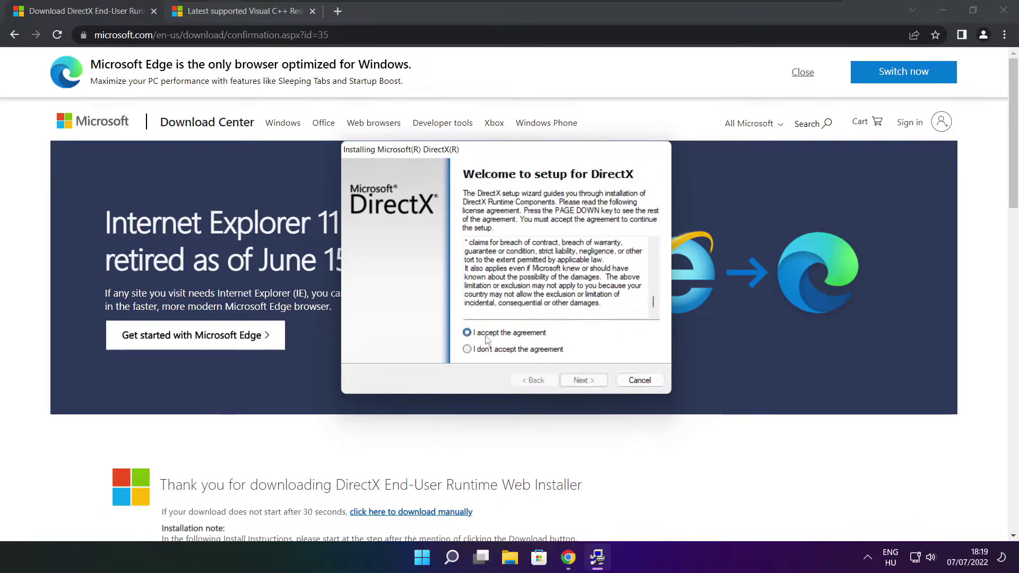
click(584, 380)
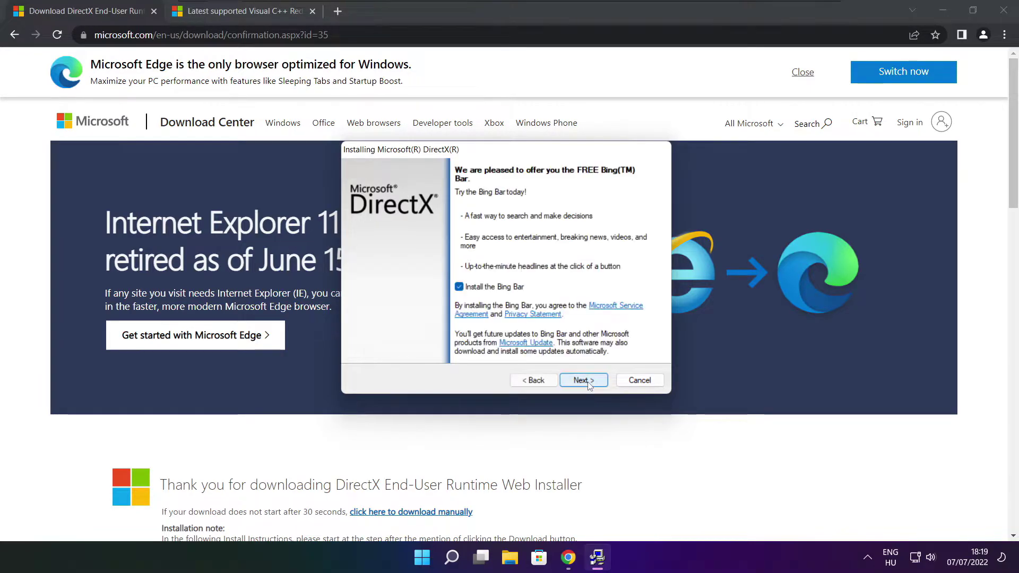
- Opt out of the Bing Bar, install the DirectX runtime components, and finish the setup
click(458, 287)
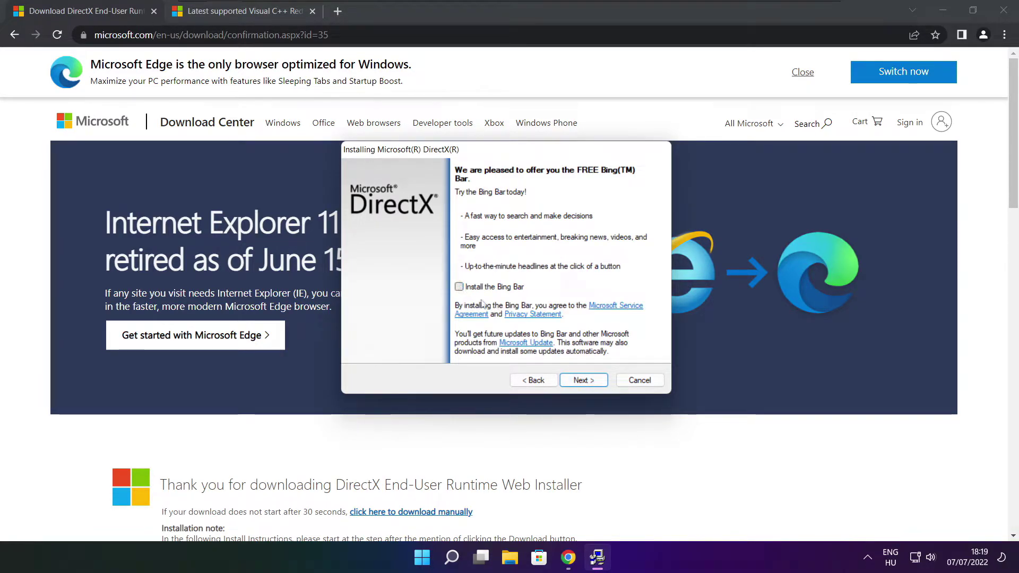
click(593, 384)
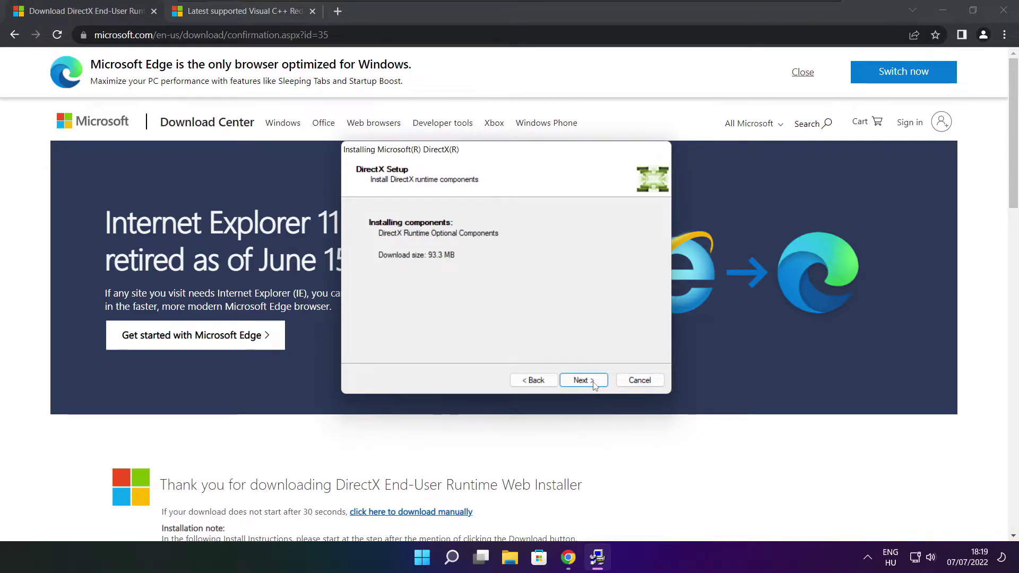
click(579, 387)
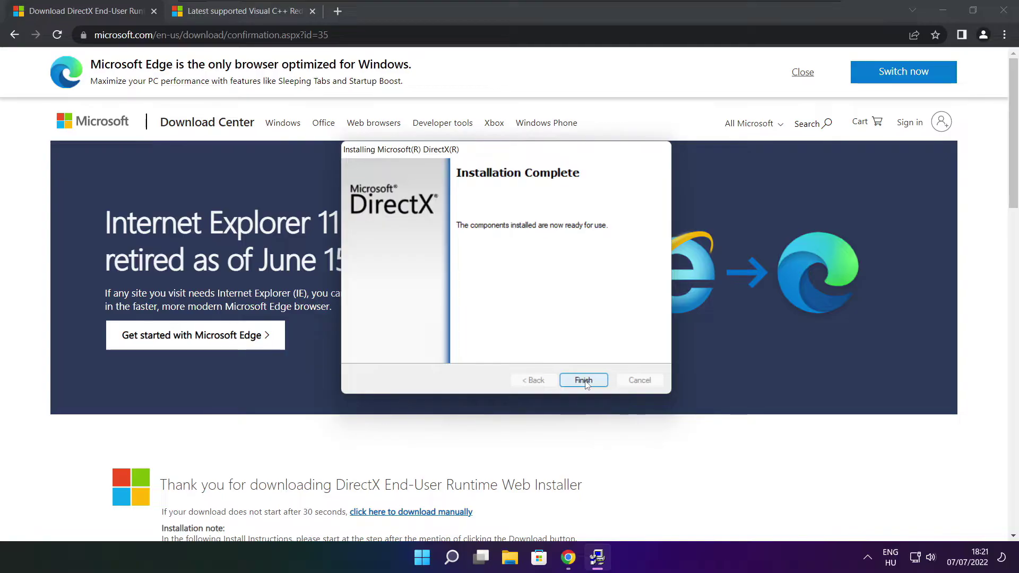
click(593, 383)
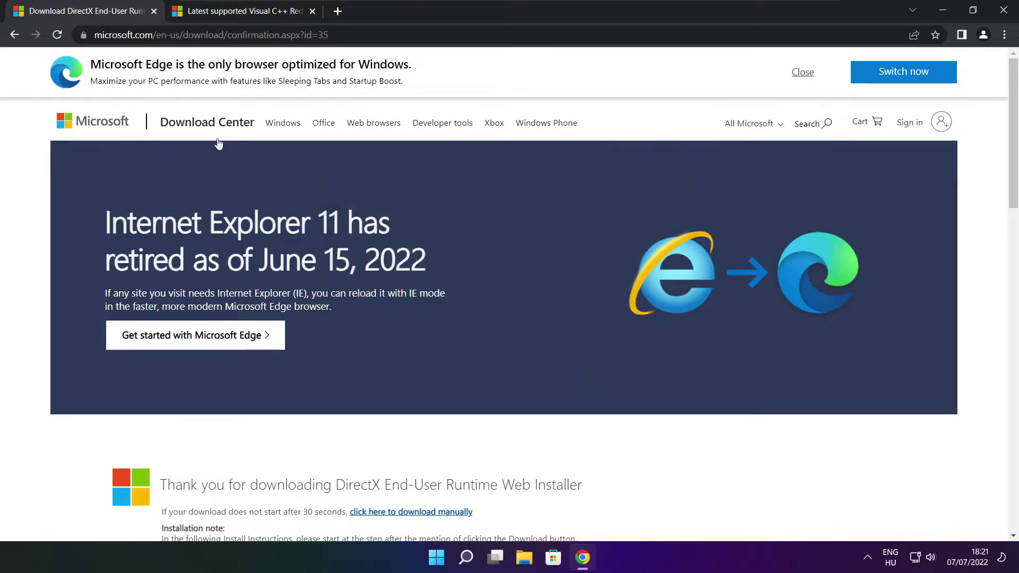
- Close the DirectX page and download the ARM64, X86 and X64 Visual C++ Redistributables for Visual Studio 2015, 2017, 2019 and 2022
click(153, 11)
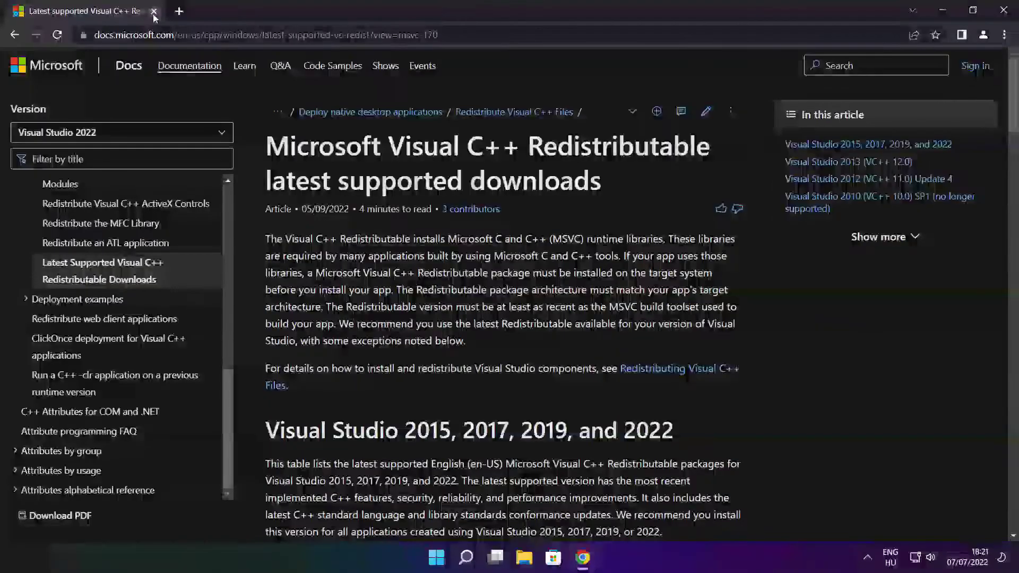
key(ctrl+l)
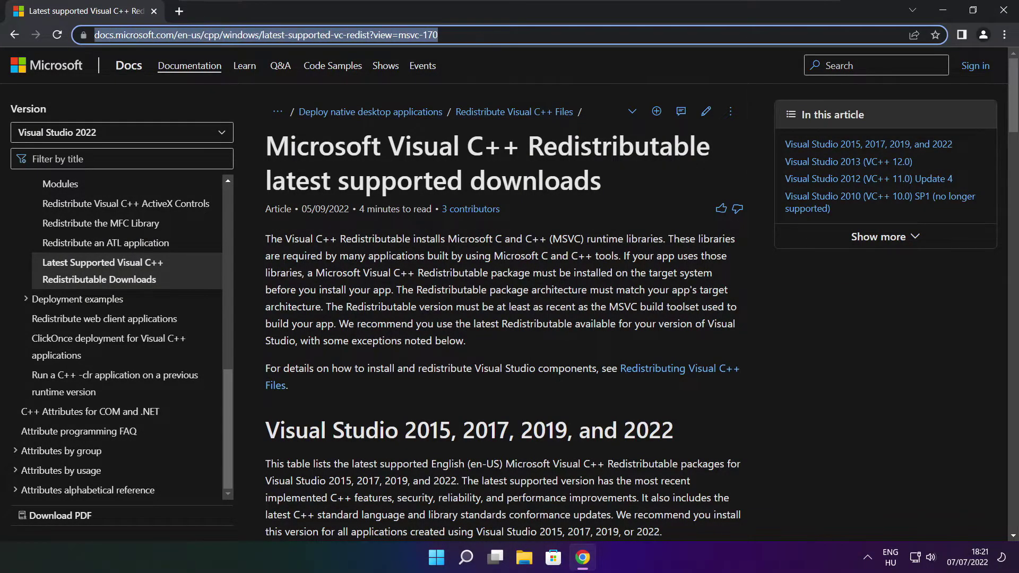
click(505, 65)
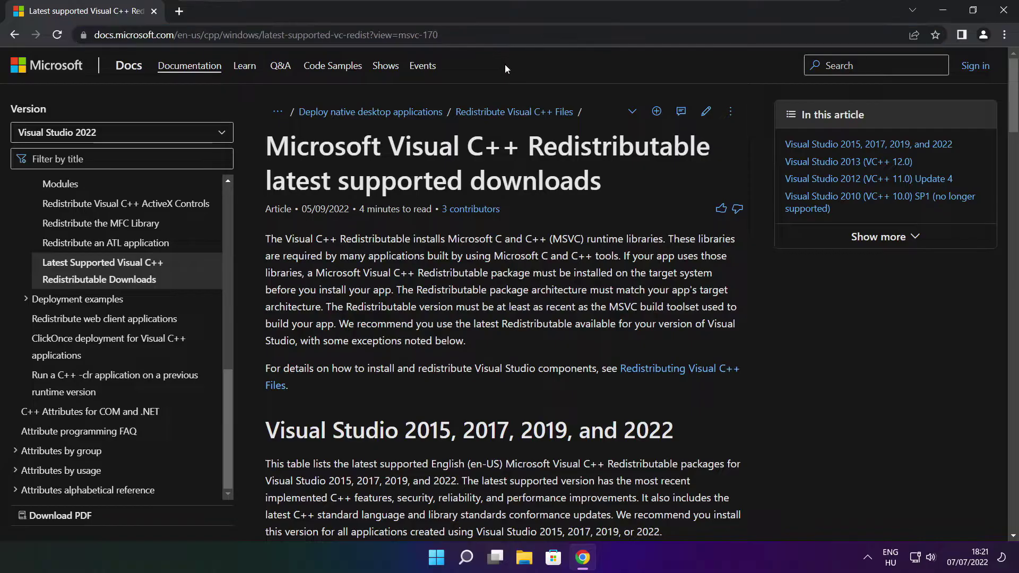
drag(1014, 101, 1008, 156)
scroll(455, 233, up, 1)
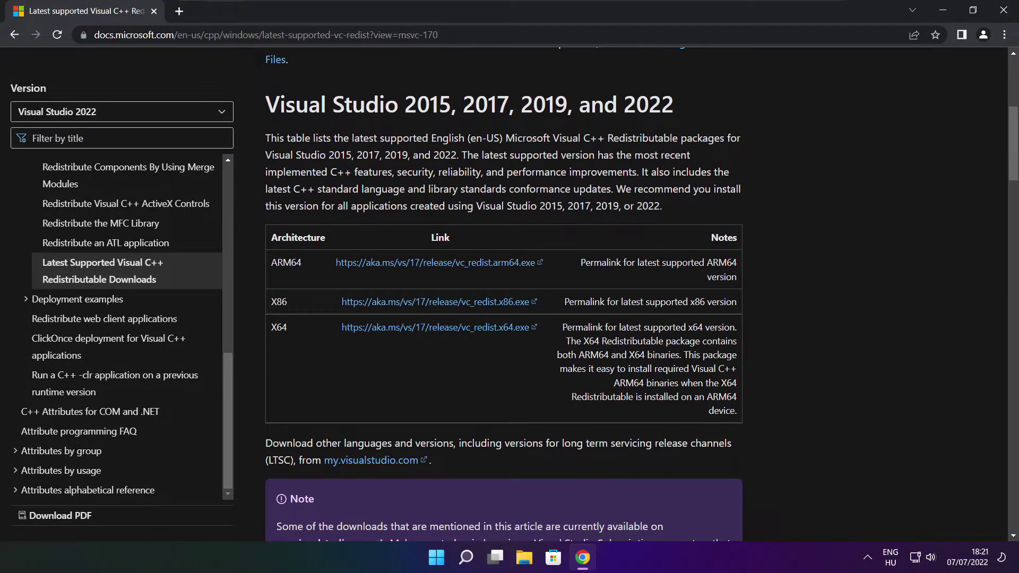
drag(269, 260, 685, 366)
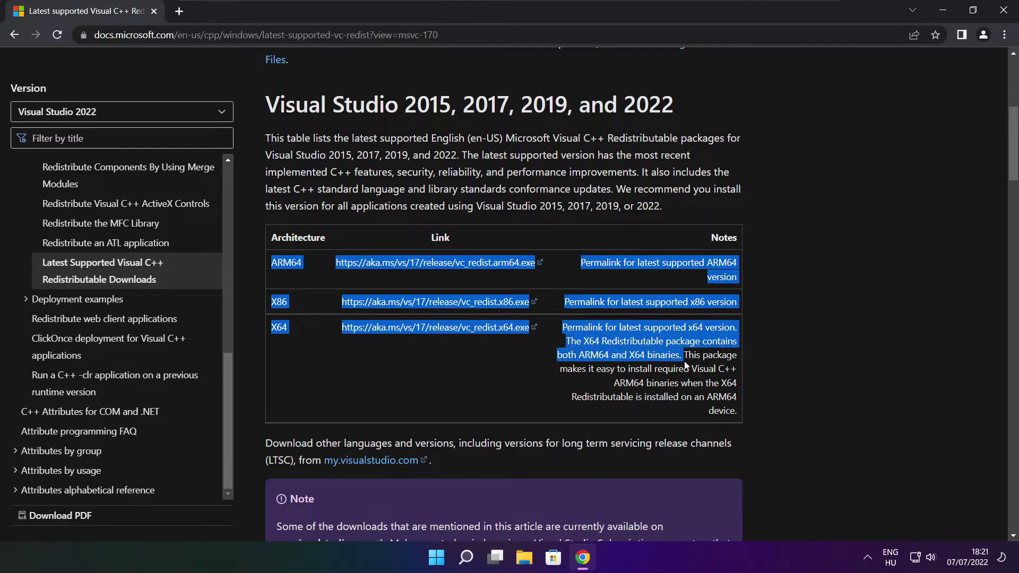
click(685, 365)
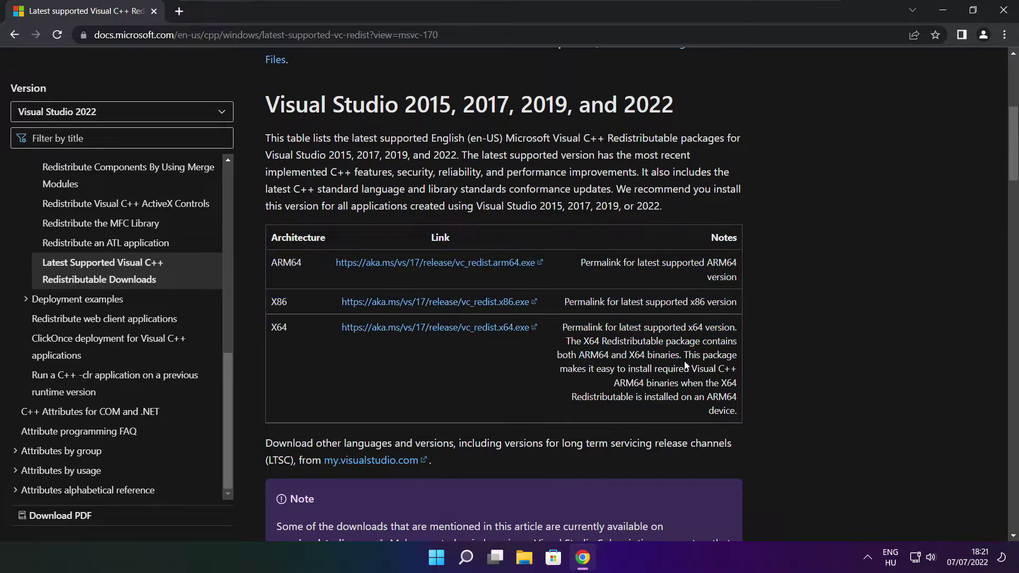
click(423, 263)
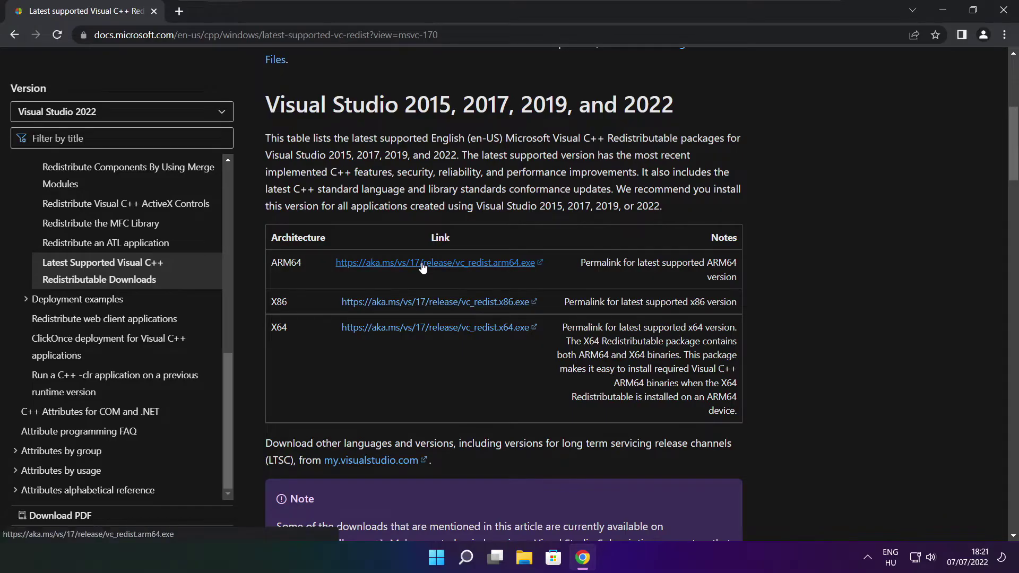
click(421, 306)
click(420, 328)
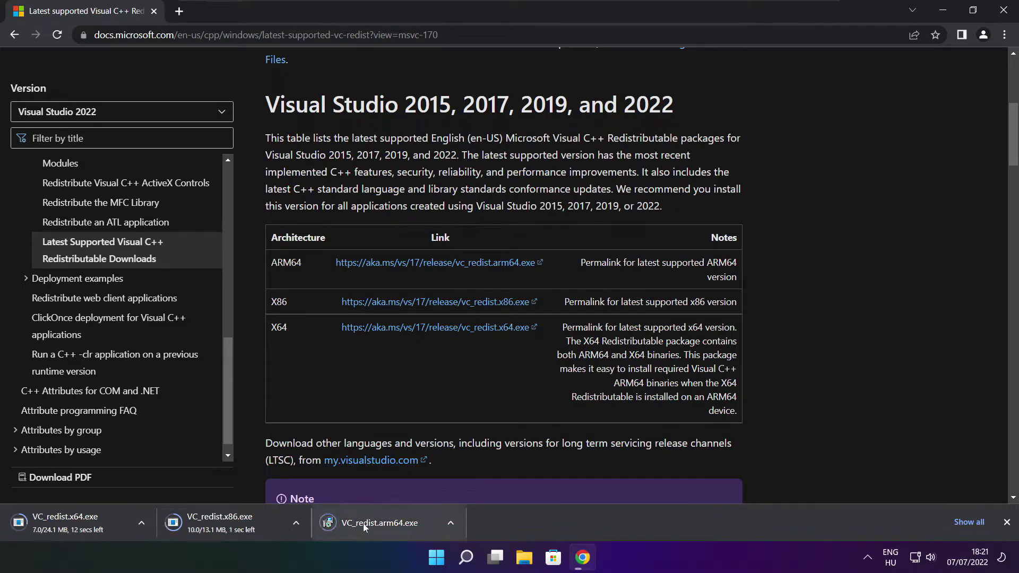
- Launch VC_redist.arm64.exe, accept the license terms, run the Arm64 redistributable installation, and close its setup
click(388, 525)
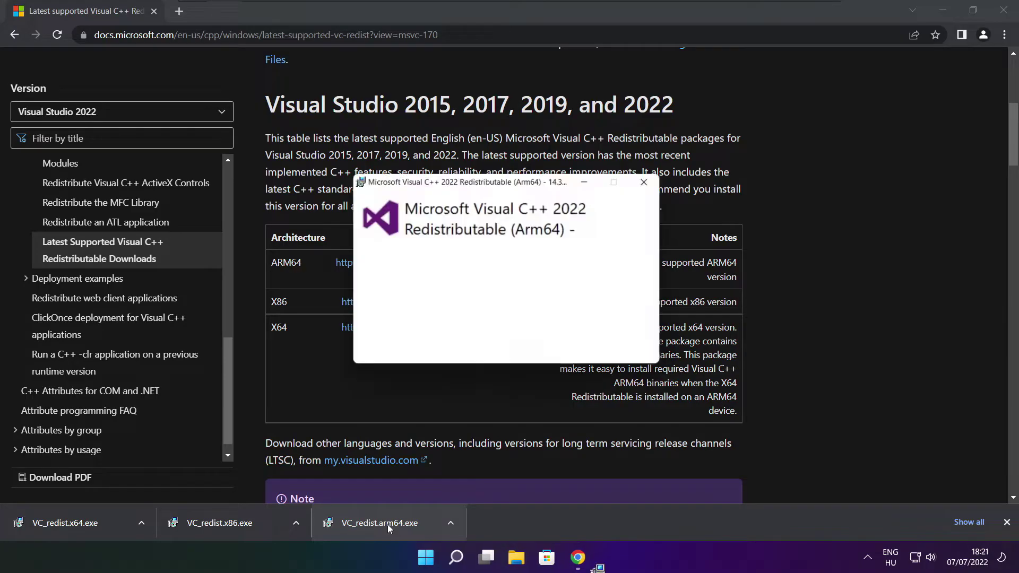
drag(654, 264, 654, 313)
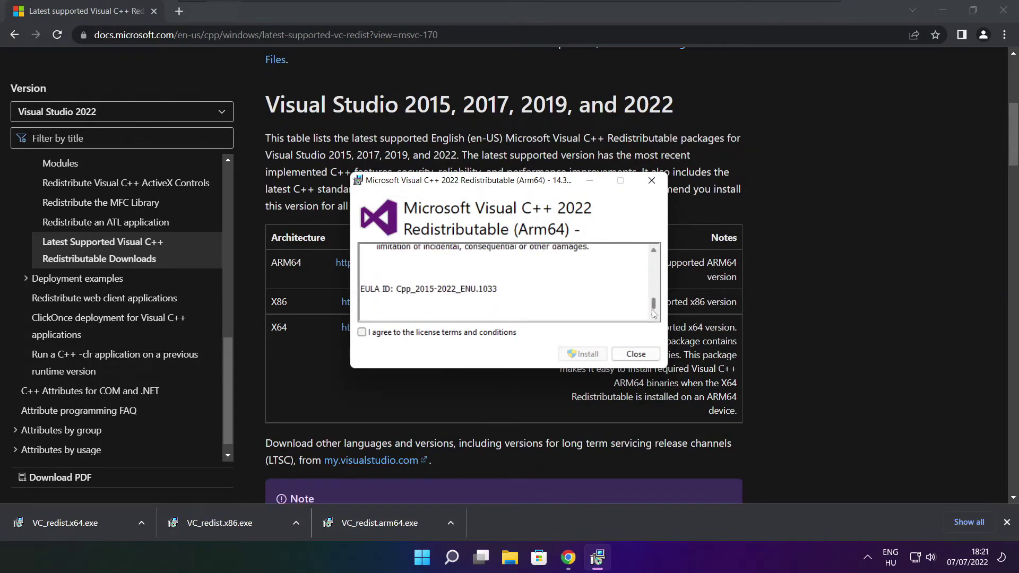
click(361, 333)
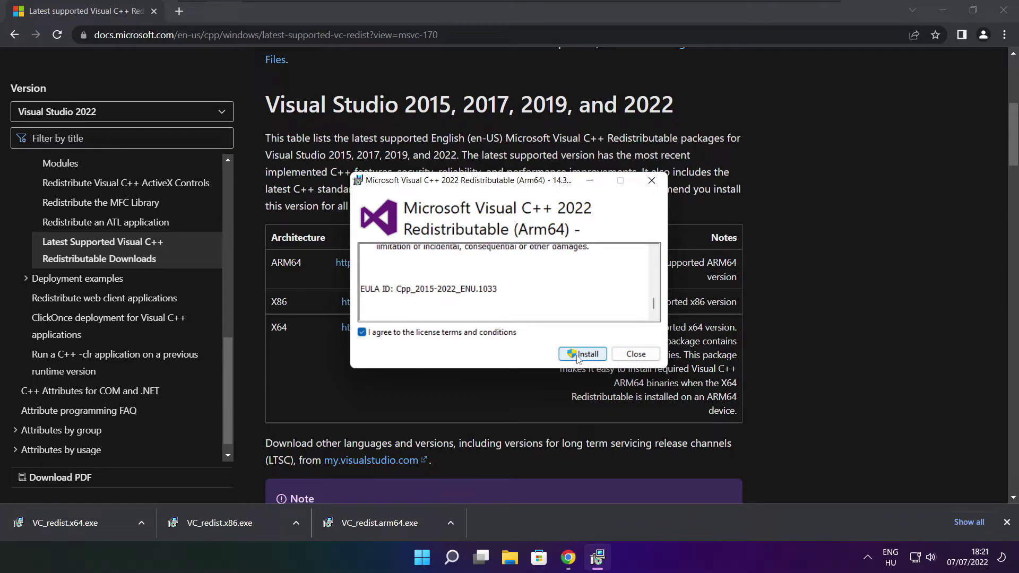
click(582, 353)
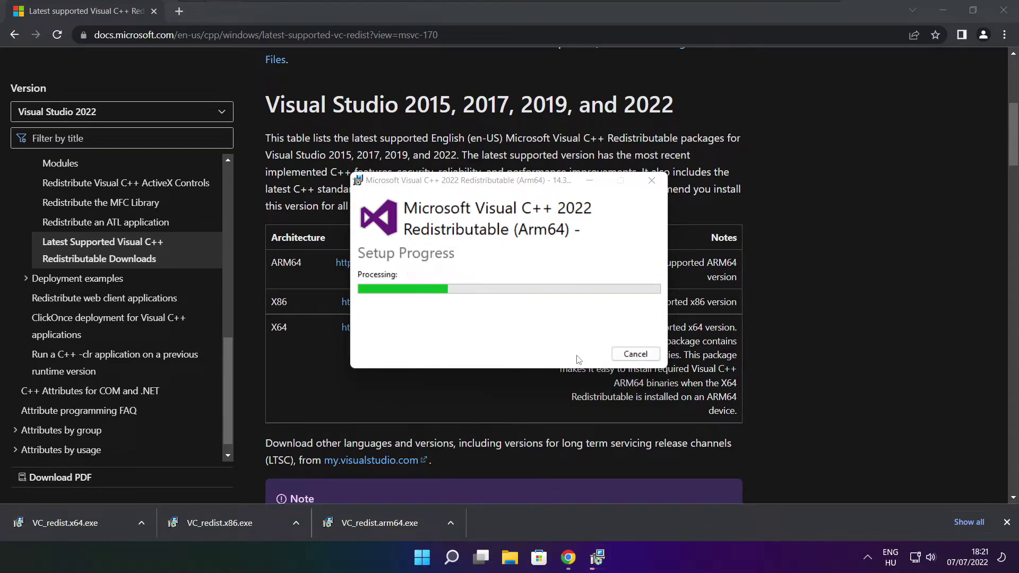
click(635, 353)
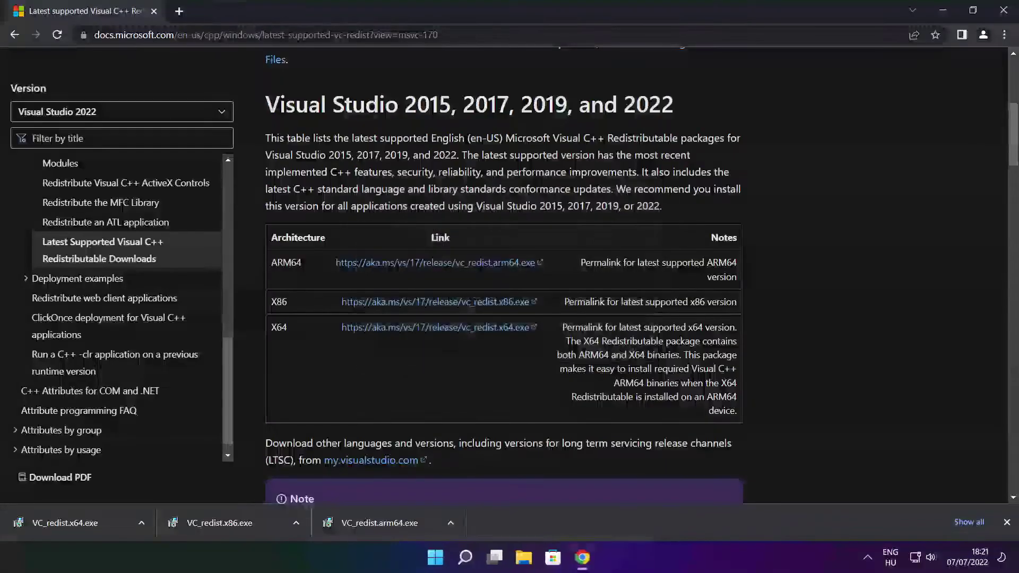
- Install the x86 Visual C++ 2015-2022 Redistributable from VC_redist.x86.exe, accepting its license terms, and close the finished setup
click(240, 524)
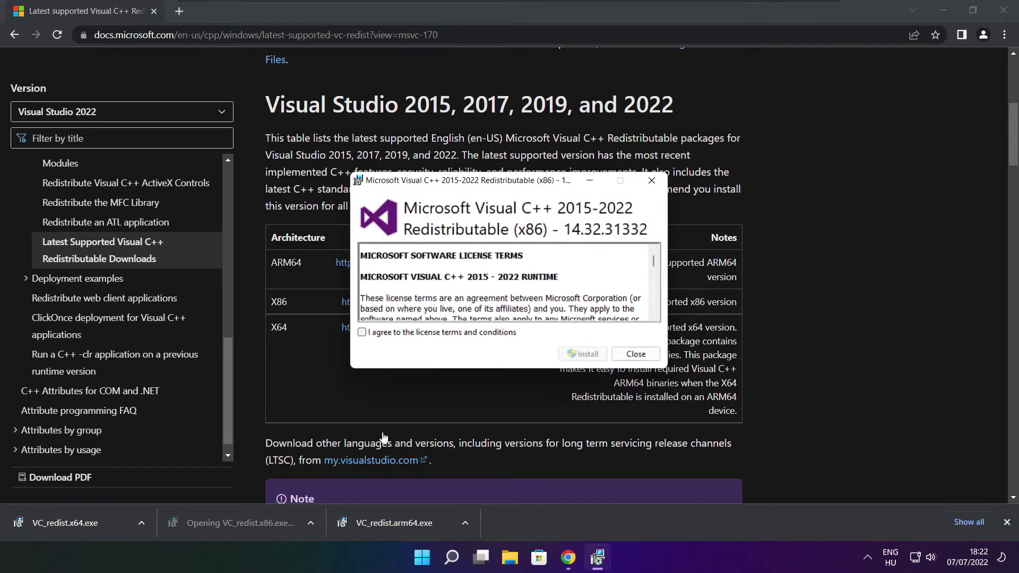
drag(655, 263, 655, 307)
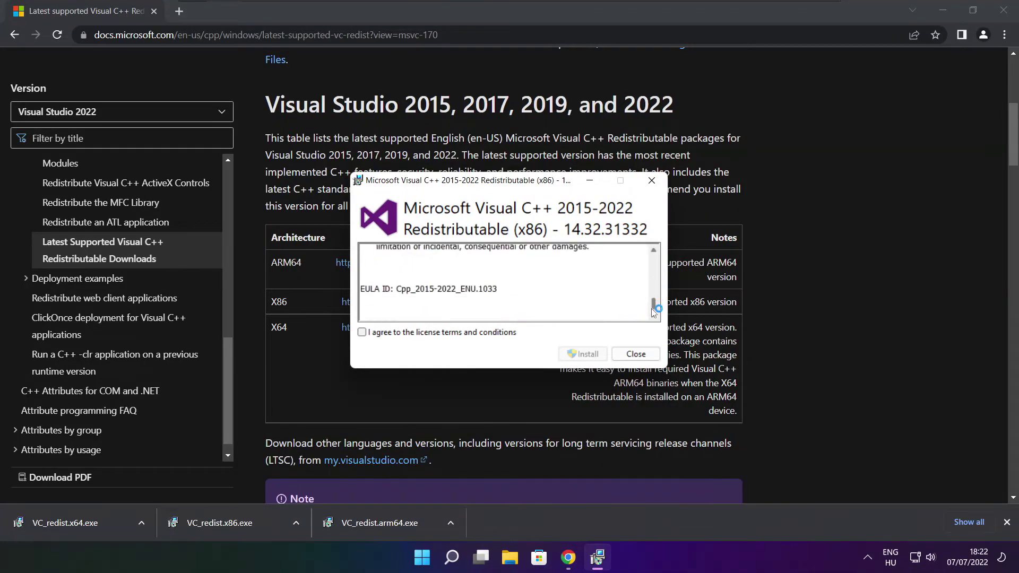
click(363, 333)
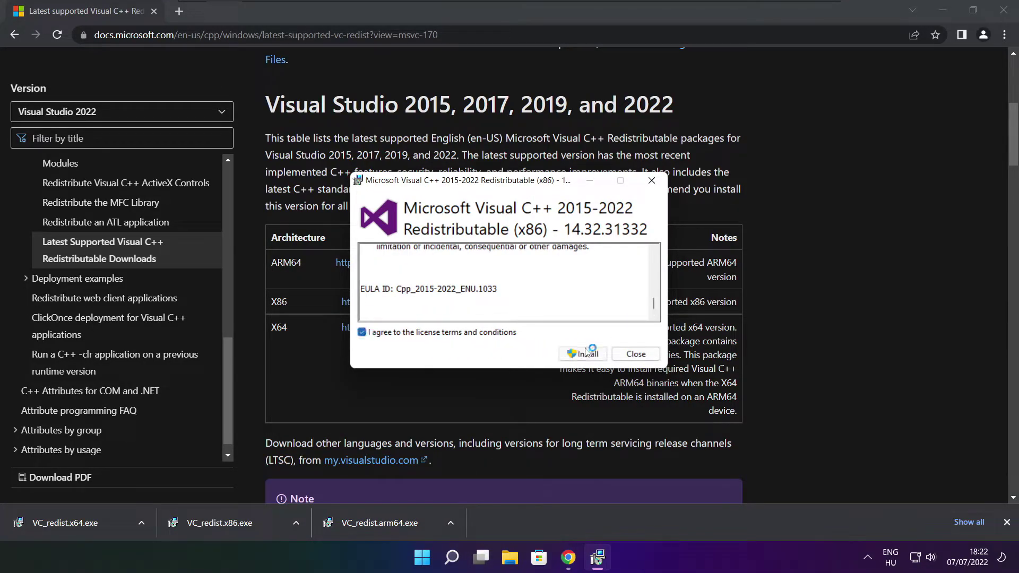
click(583, 354)
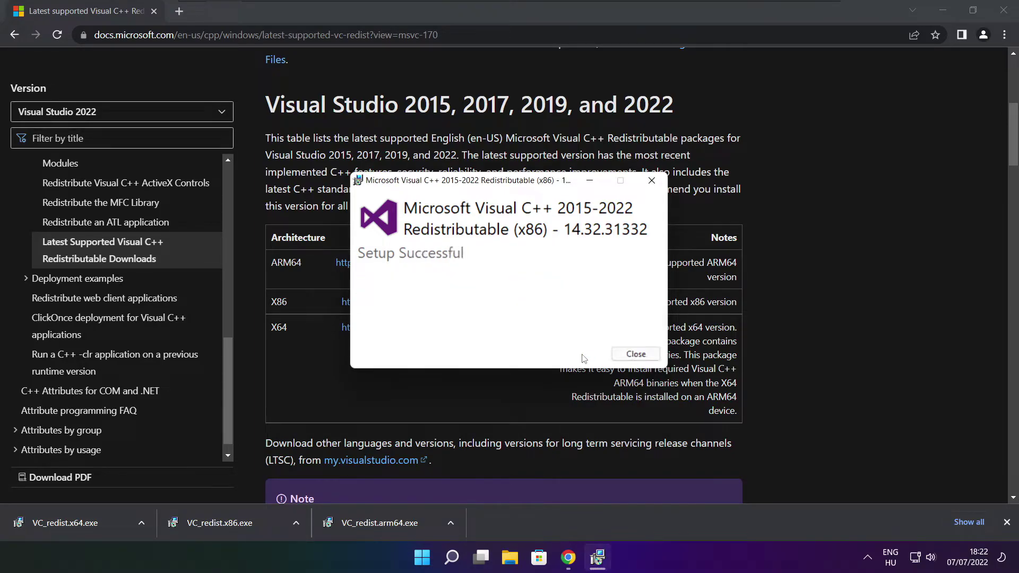
click(636, 354)
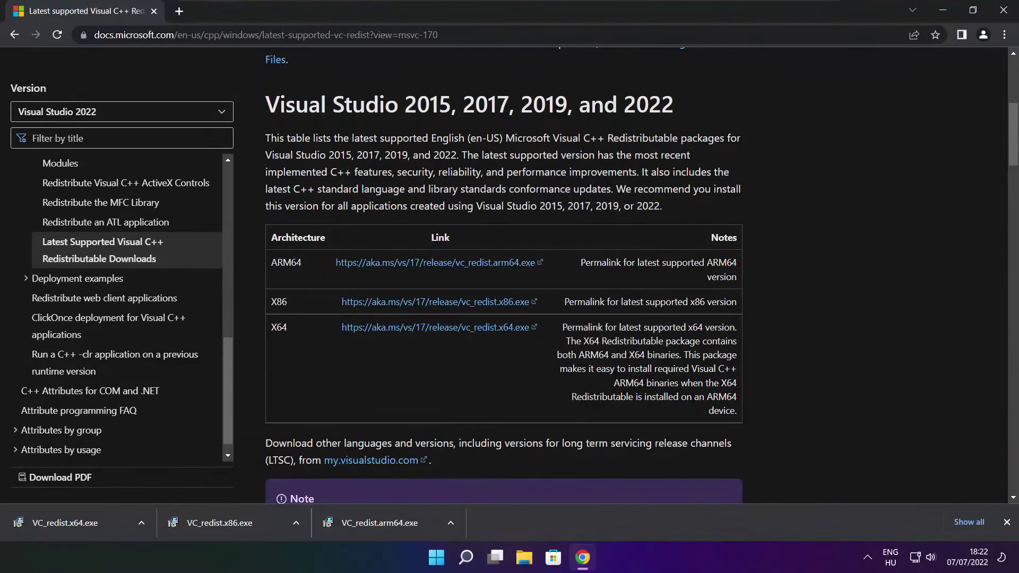
- Install the x64 Visual C++ 2015-2022 Redistributable from VC_redist.x64.exe, accepting its license terms, and close the setup and browser
click(85, 522)
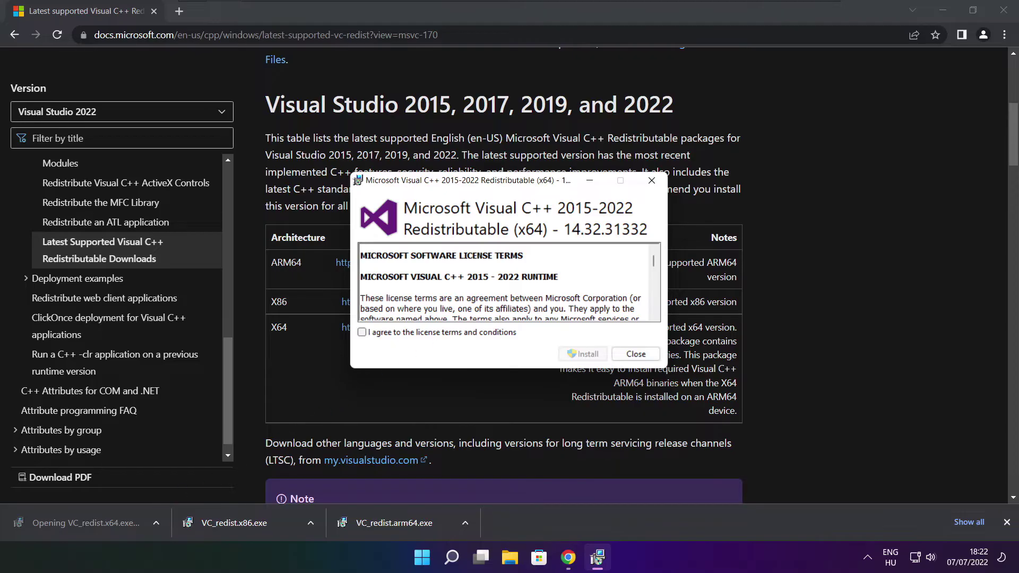
drag(653, 263, 653, 309)
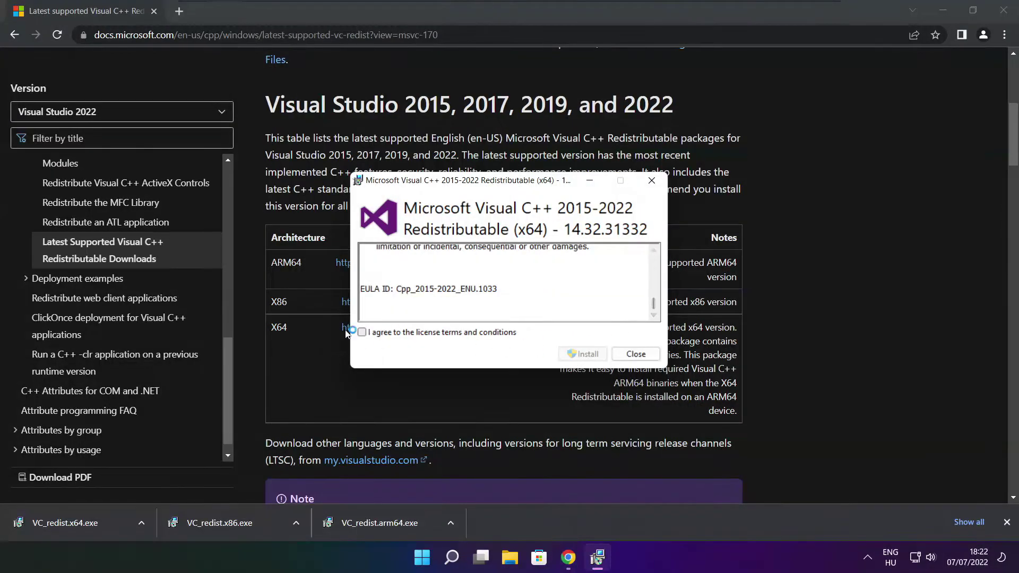
click(363, 333)
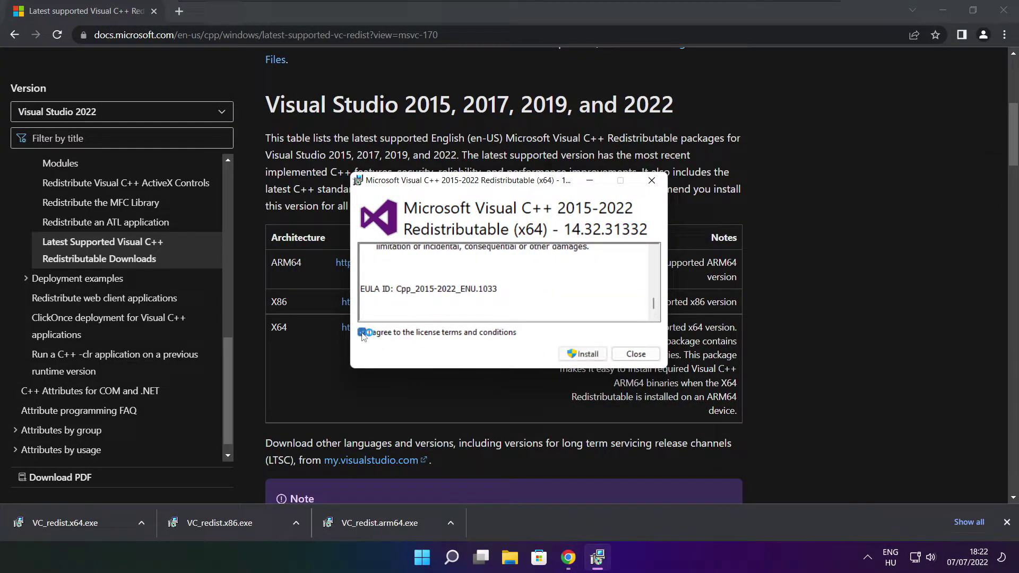
click(585, 355)
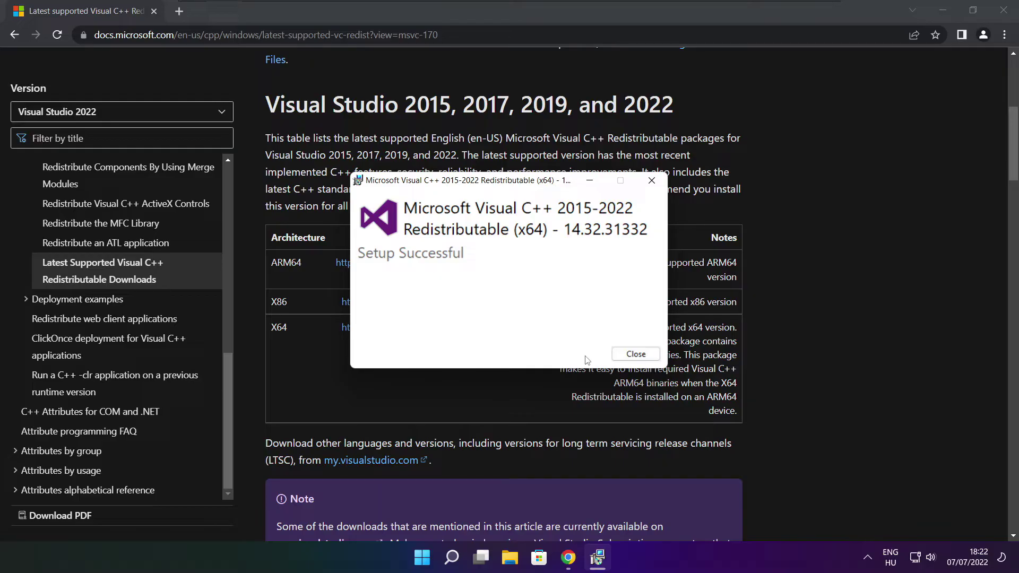
click(635, 355)
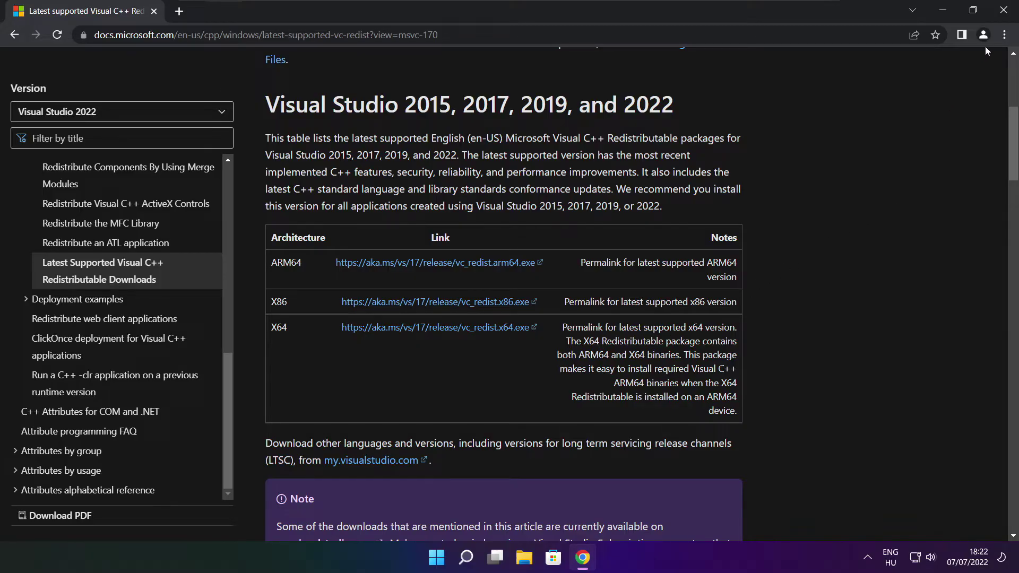
click(1003, 11)
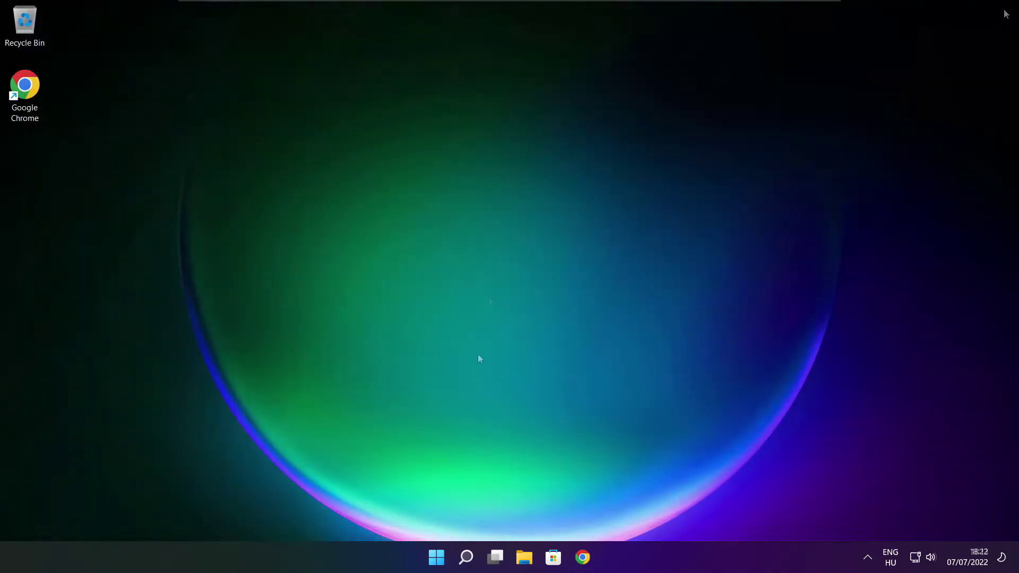
- Open Task Manager and disable Cortana and Microsoft Edge as startup apps
right_click(438, 560)
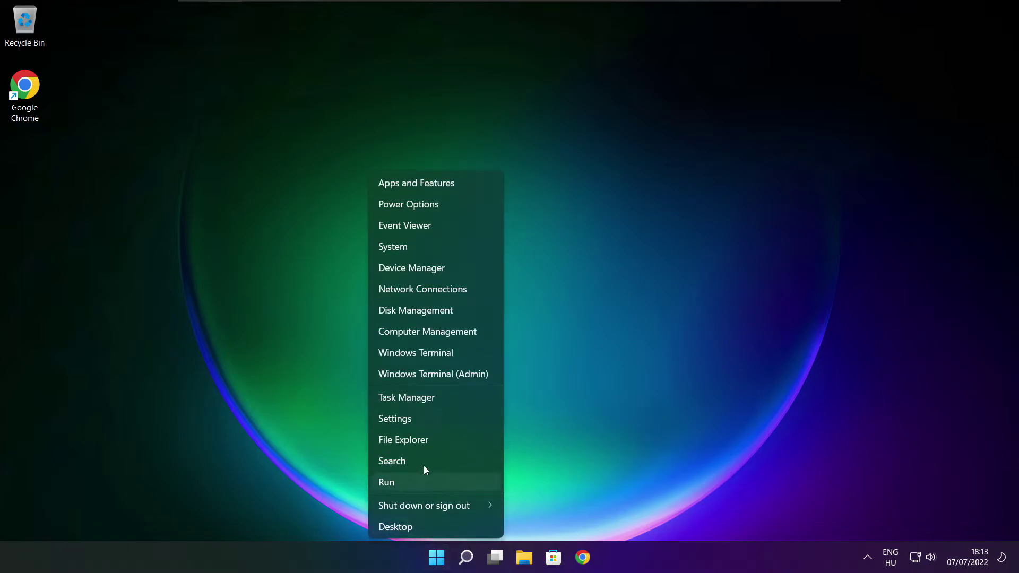
click(438, 397)
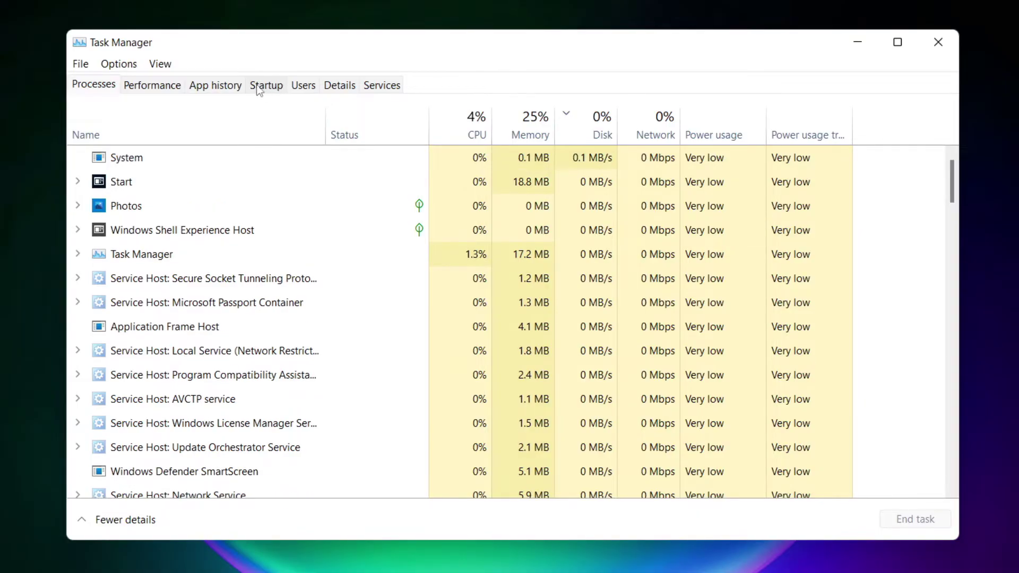
click(271, 89)
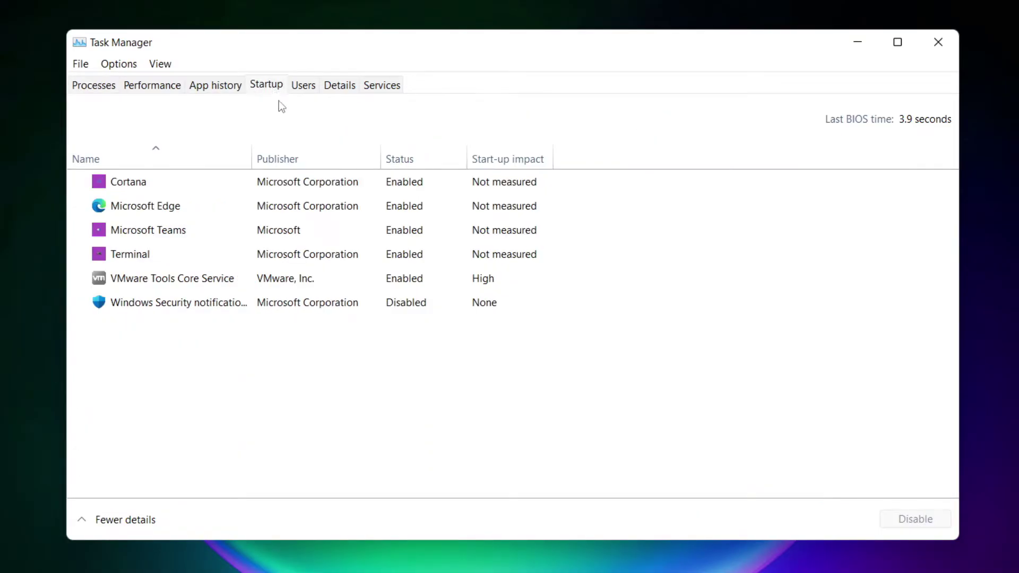
click(344, 186)
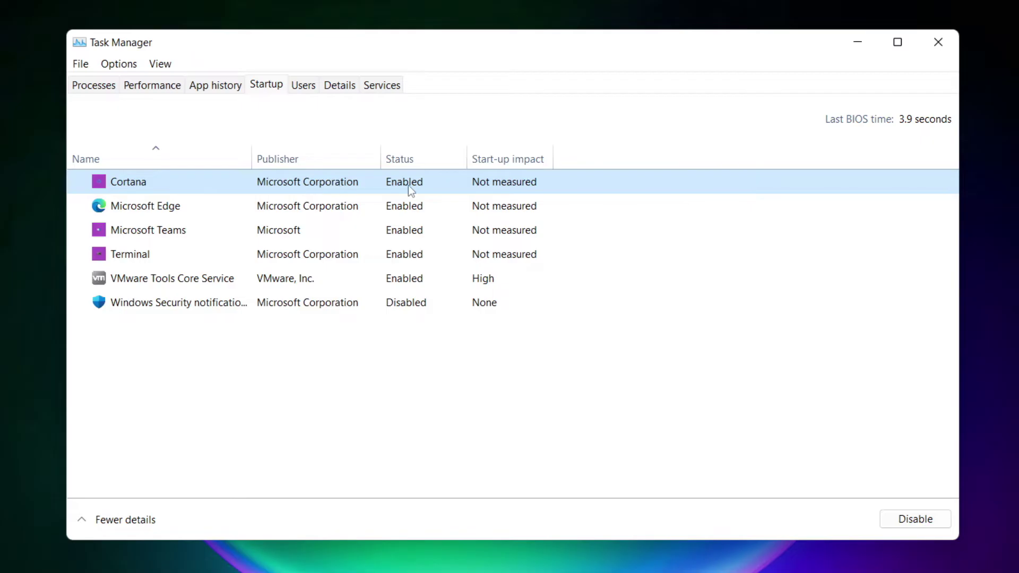
click(911, 519)
click(242, 212)
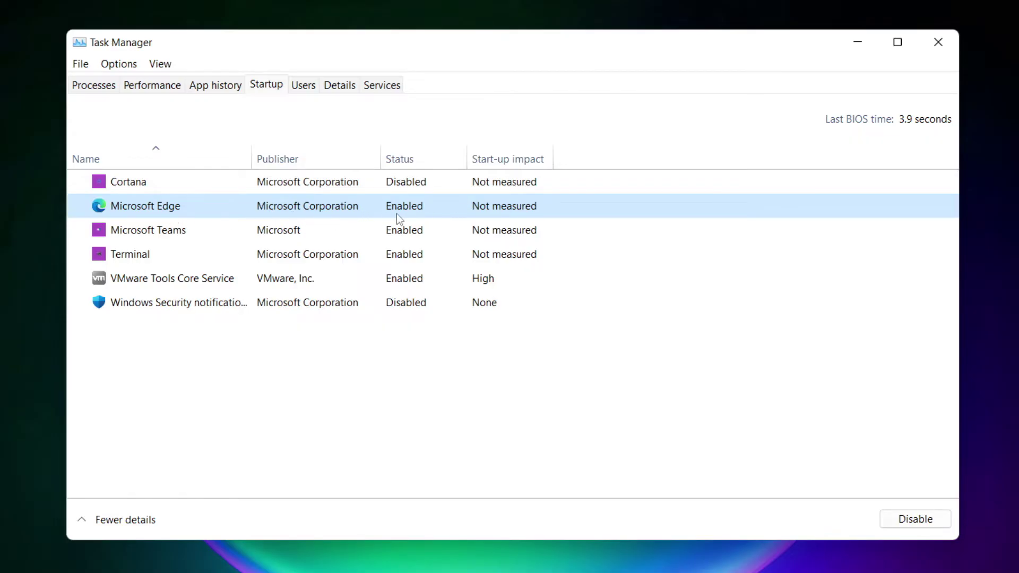
click(916, 521)
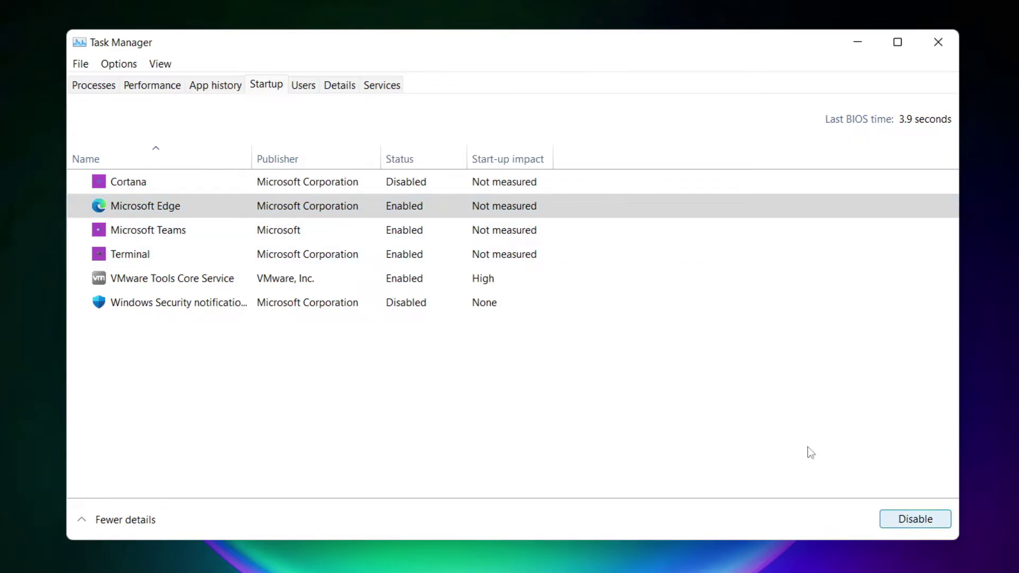
- Disable the Microsoft Teams and Terminal startup apps, and close Task Manager
click(417, 231)
click(915, 519)
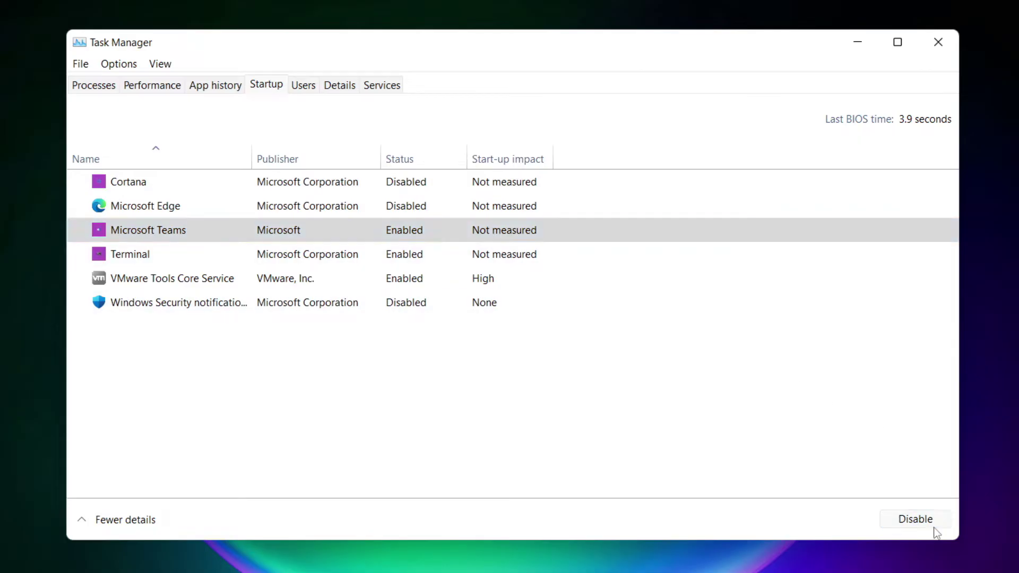
click(338, 259)
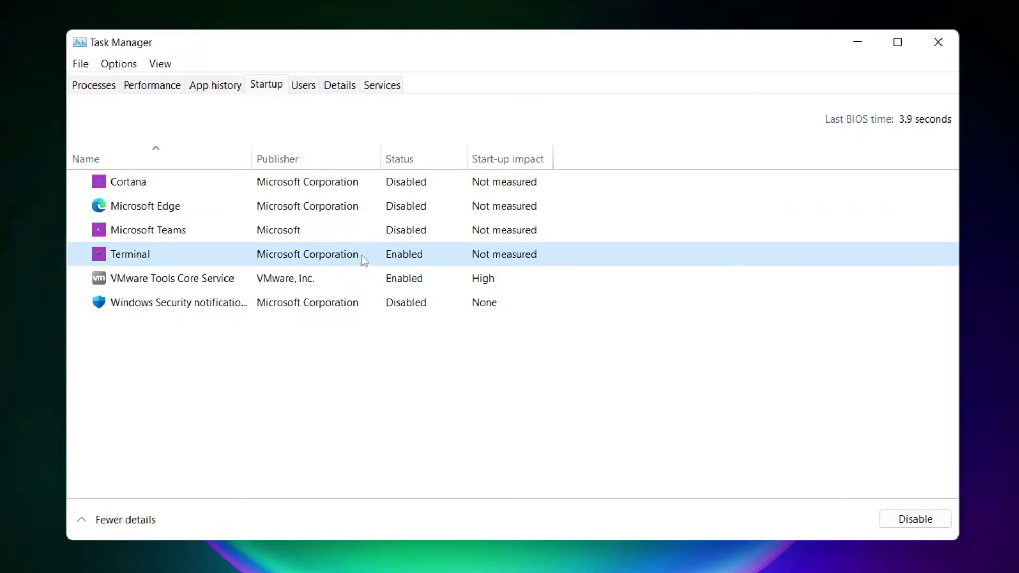
click(931, 525)
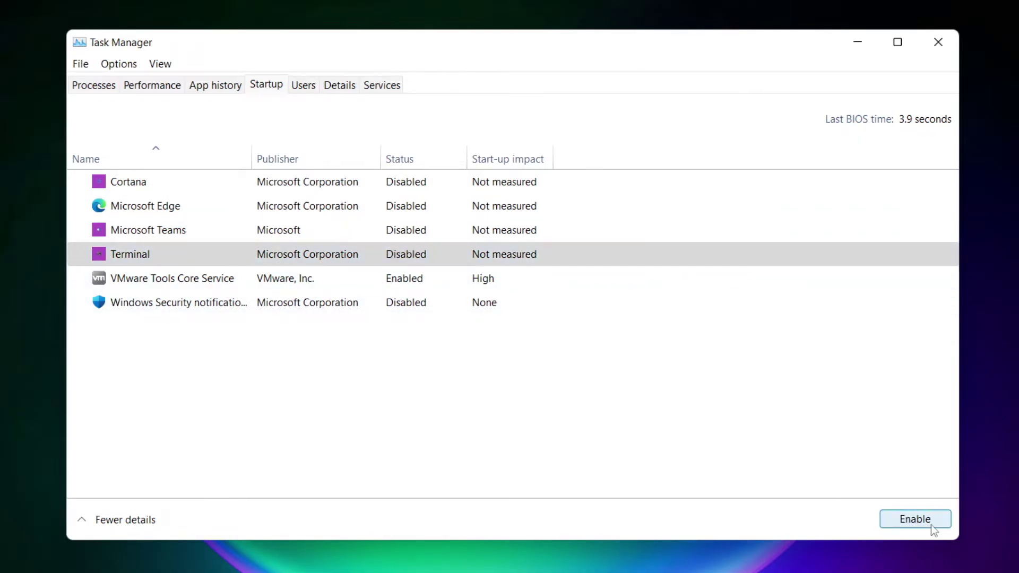
click(406, 258)
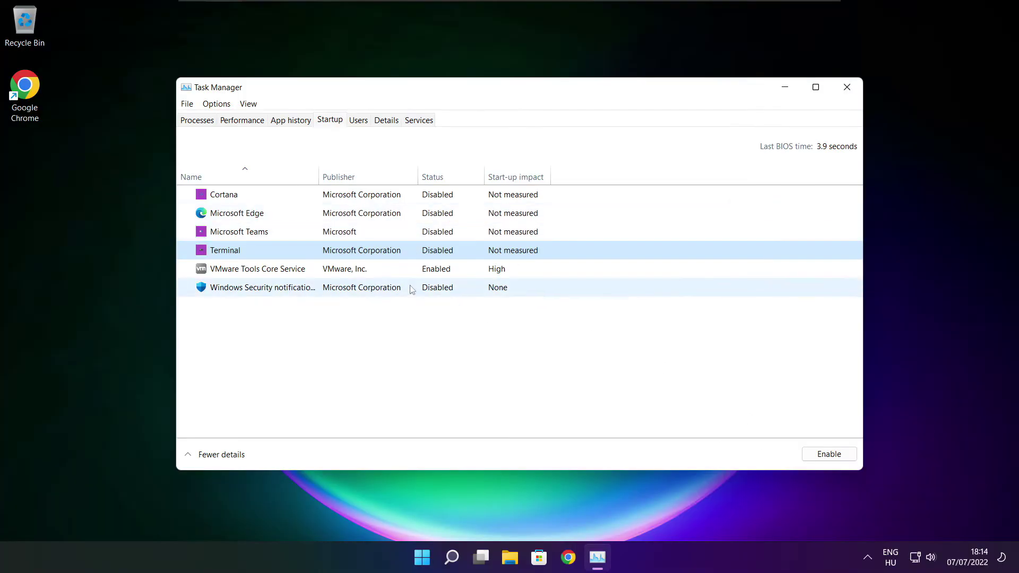
click(846, 88)
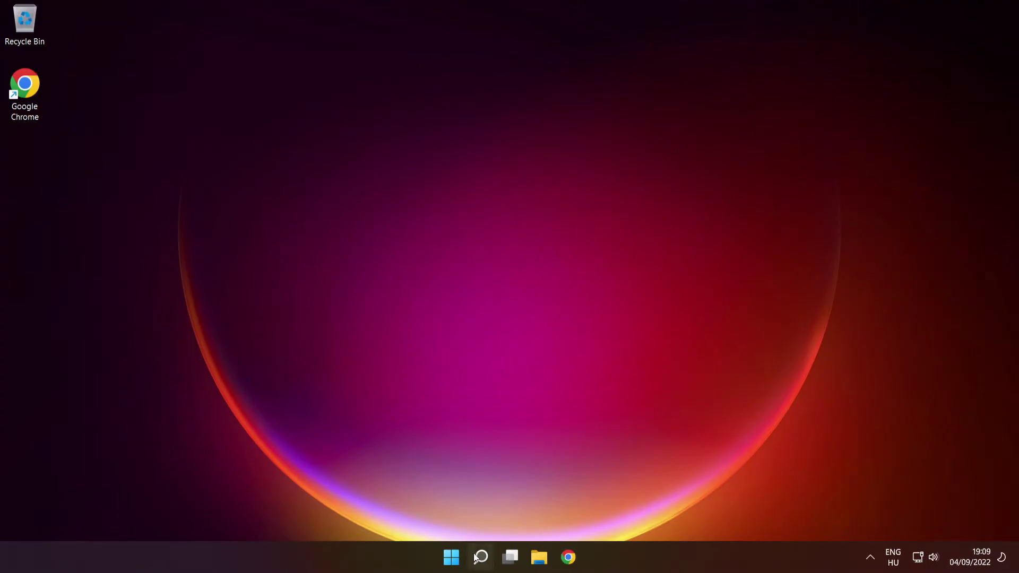
- Search Windows for cmd and run Command Prompt as administrator
mouse_move(481, 555)
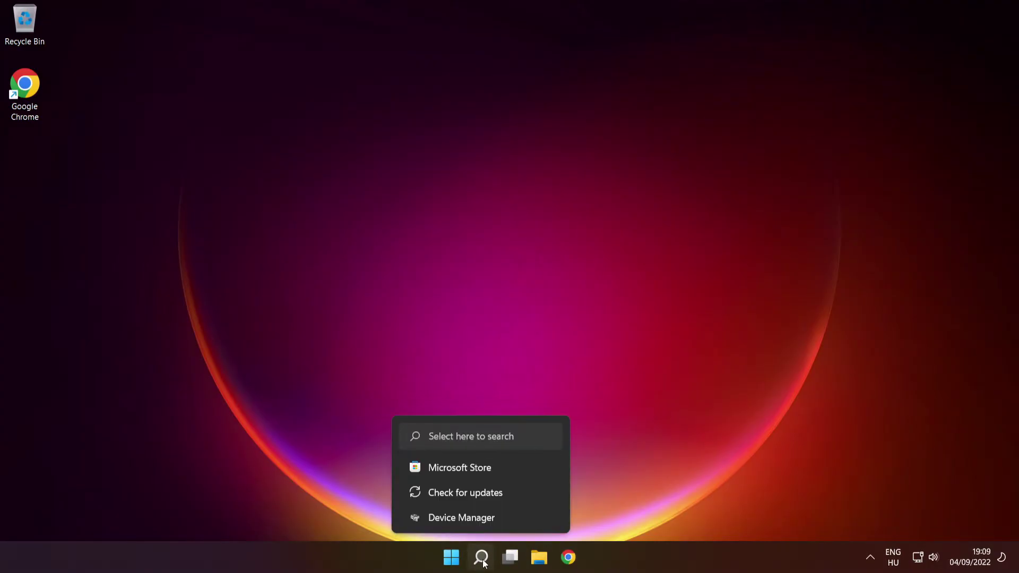
click(482, 558)
text(cmd)
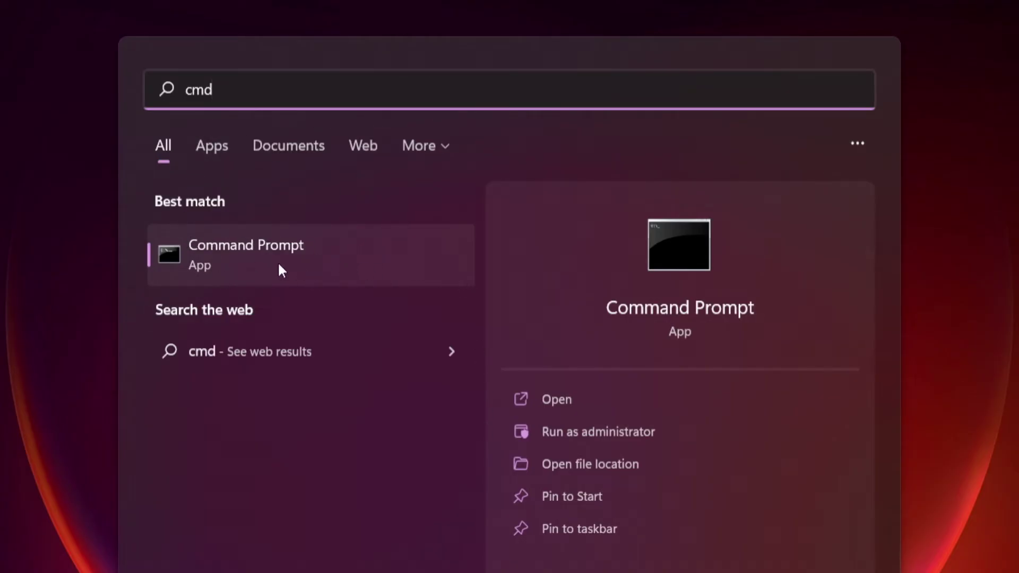
right_click(374, 252)
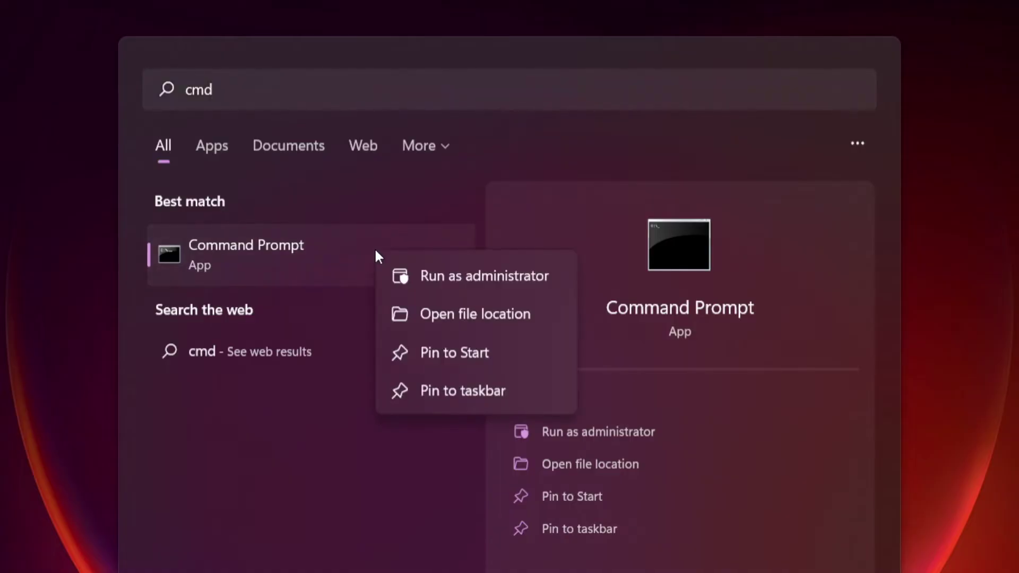
click(484, 276)
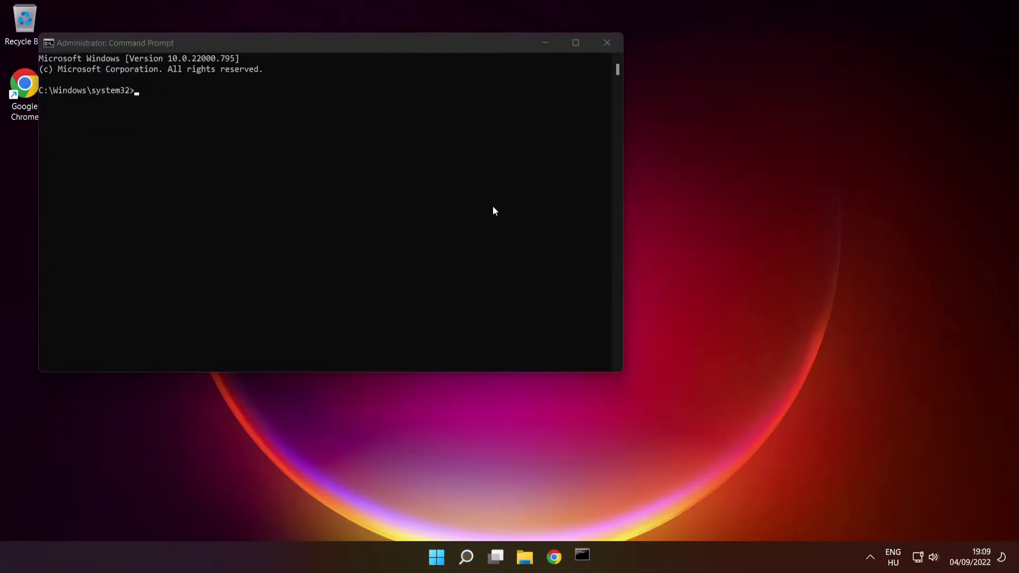
- Run a system file scan with sfc /scannow and close Command Prompt once it completes
drag(413, 50, 587, 130)
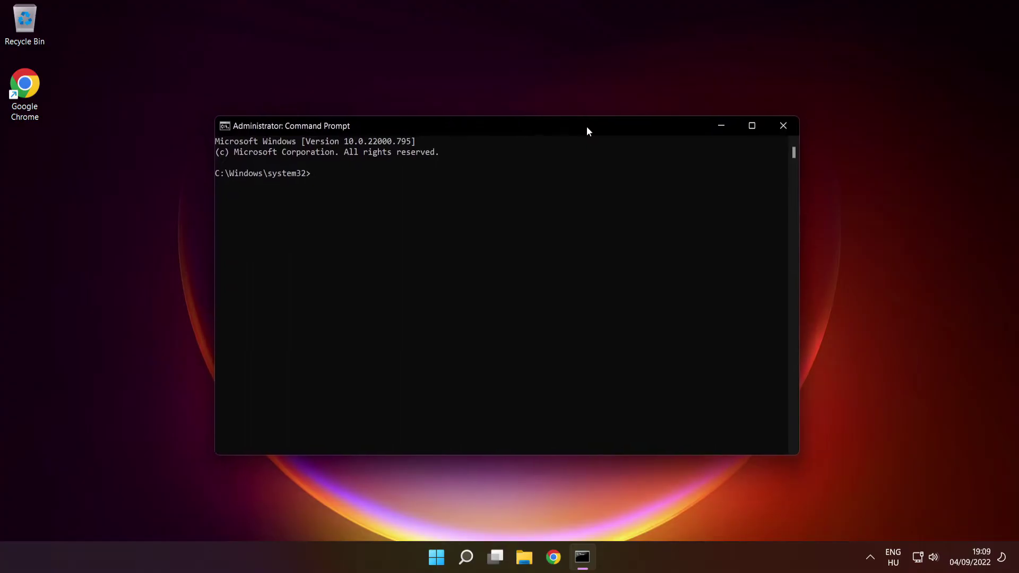
text(sfc /scannow)
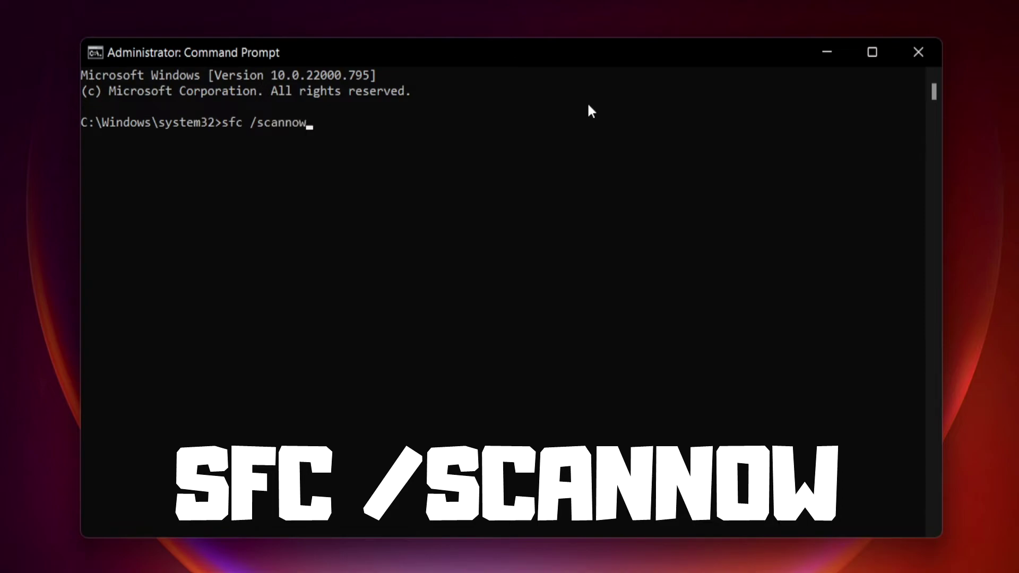
key(Return)
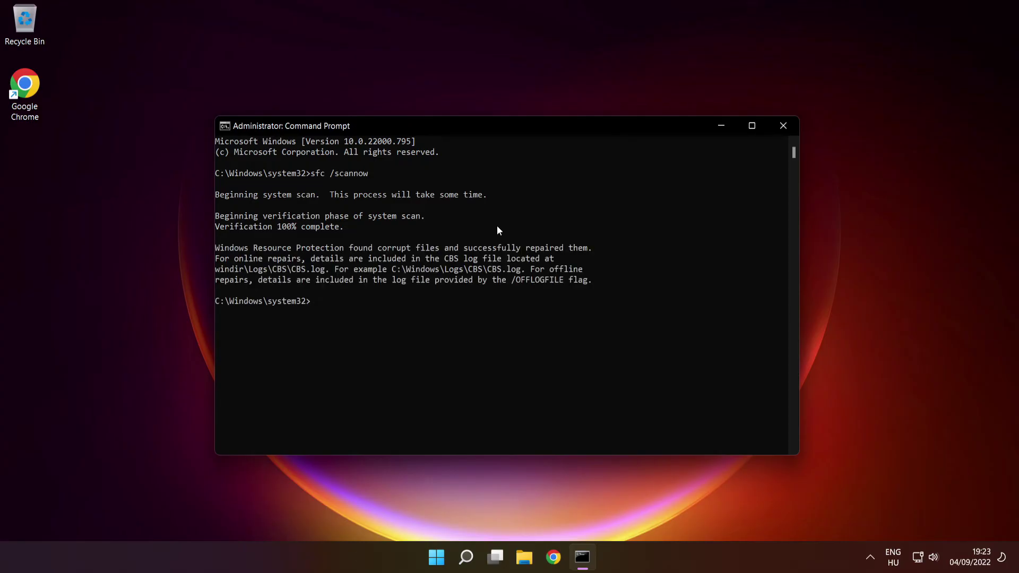
click(784, 128)
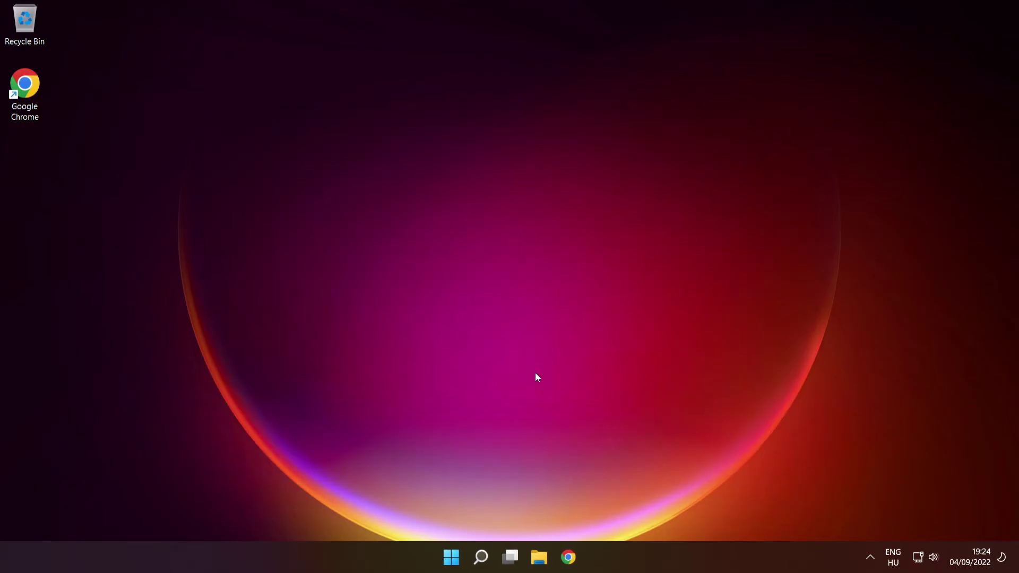
- Restart the PC
click(449, 552)
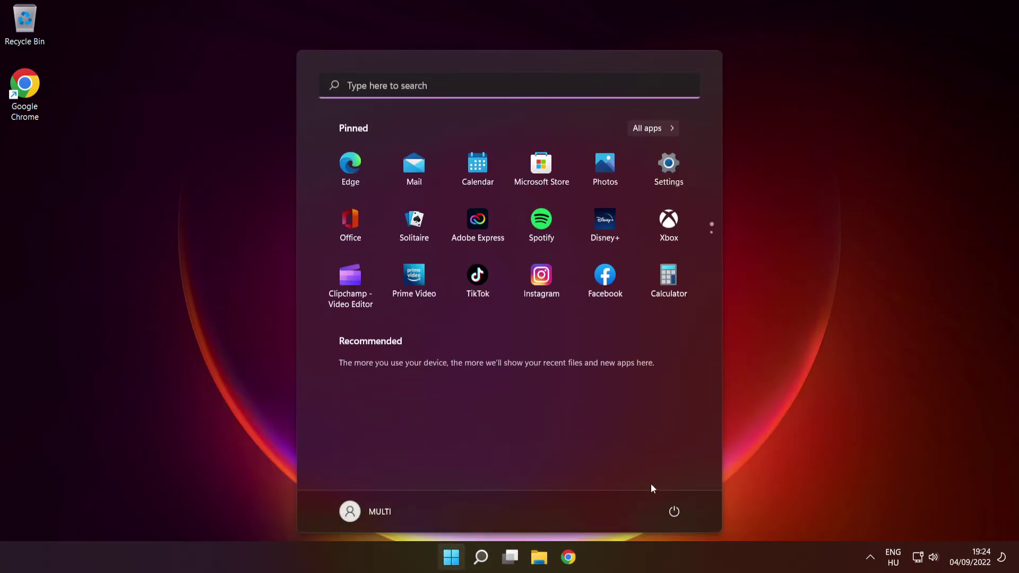
click(674, 512)
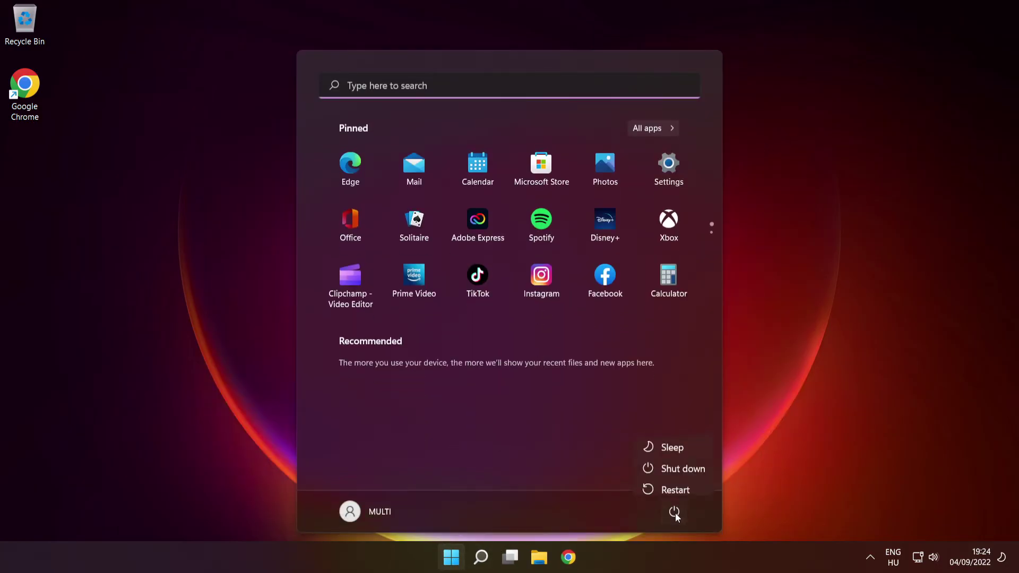
click(676, 483)
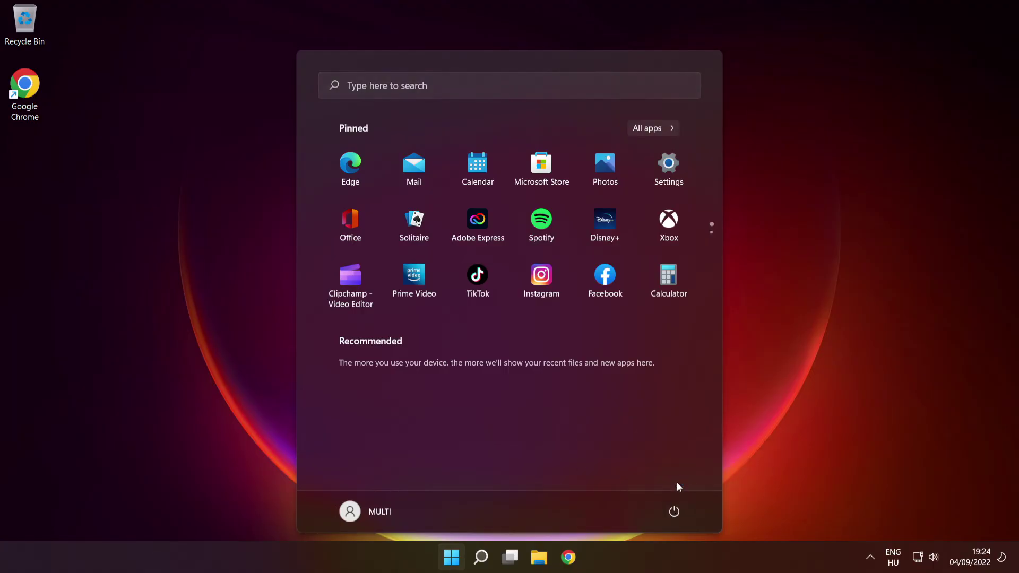